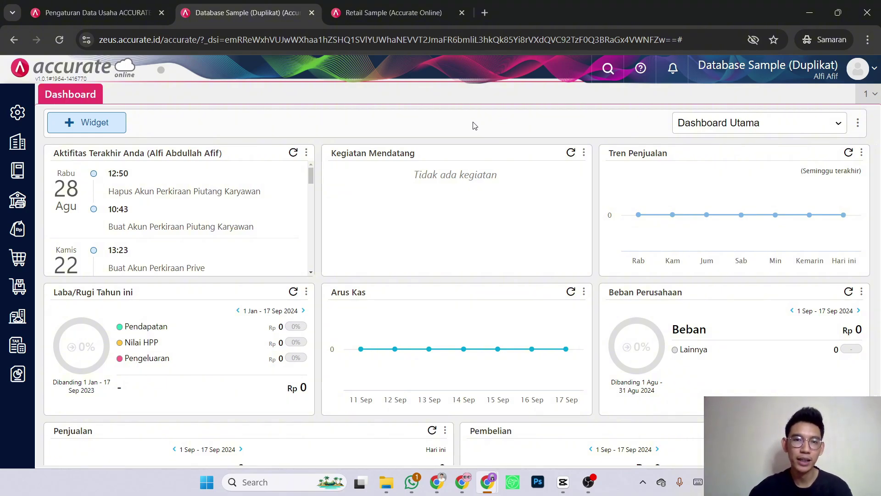
# Switch to the Retail Sample database and open the parameters of the Laba/Rugi Cabang report from the Keuangan reports
pyautogui.click(364, 13)
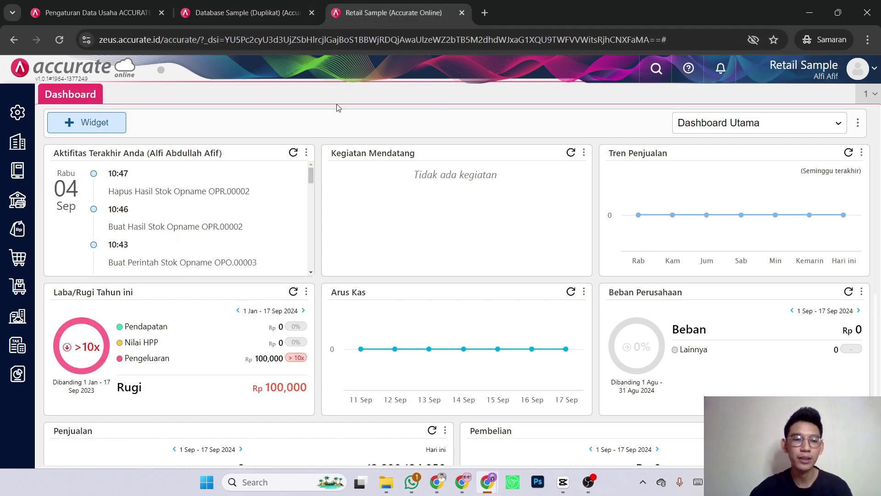
pyautogui.moveTo(20, 390)
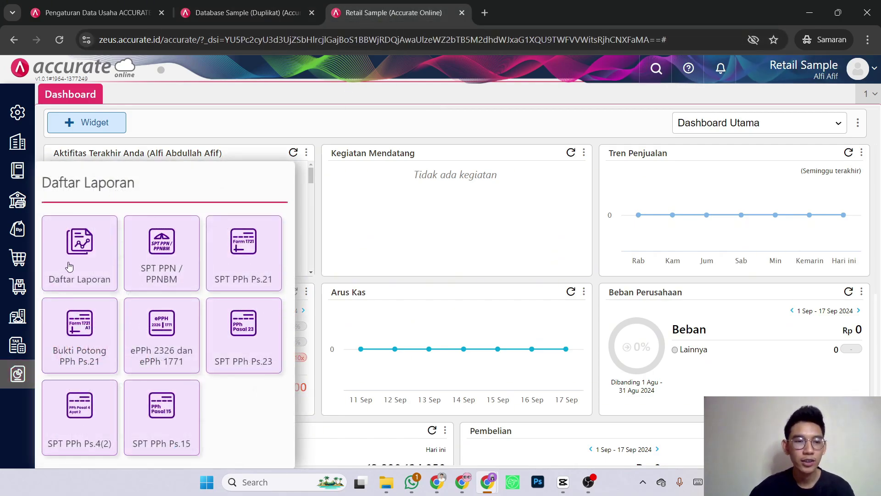
pyautogui.click(69, 251)
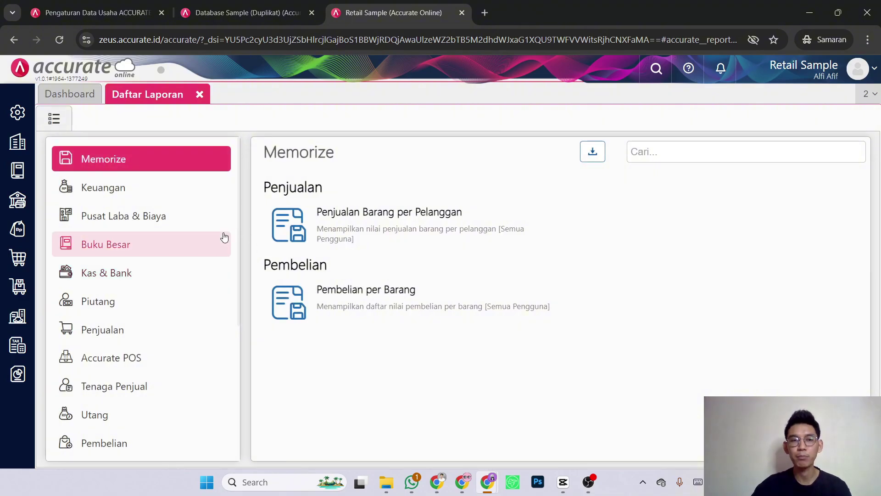
pyautogui.click(137, 218)
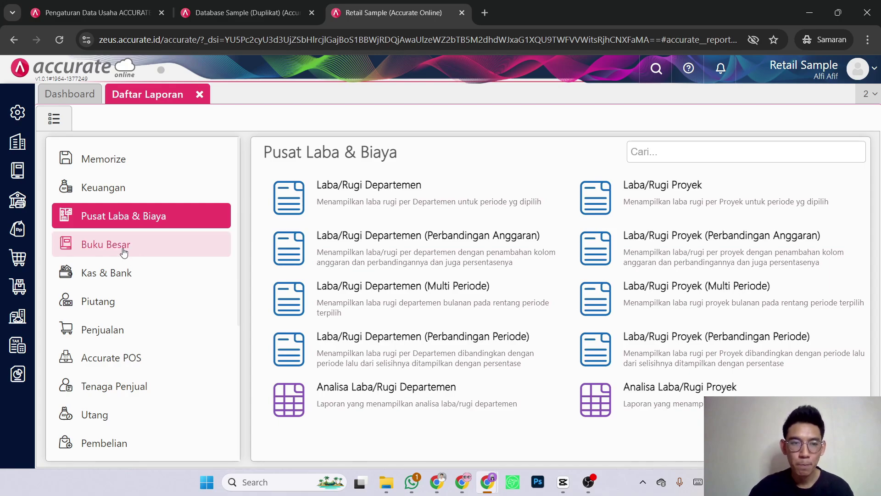
pyautogui.click(118, 188)
pyautogui.click(379, 439)
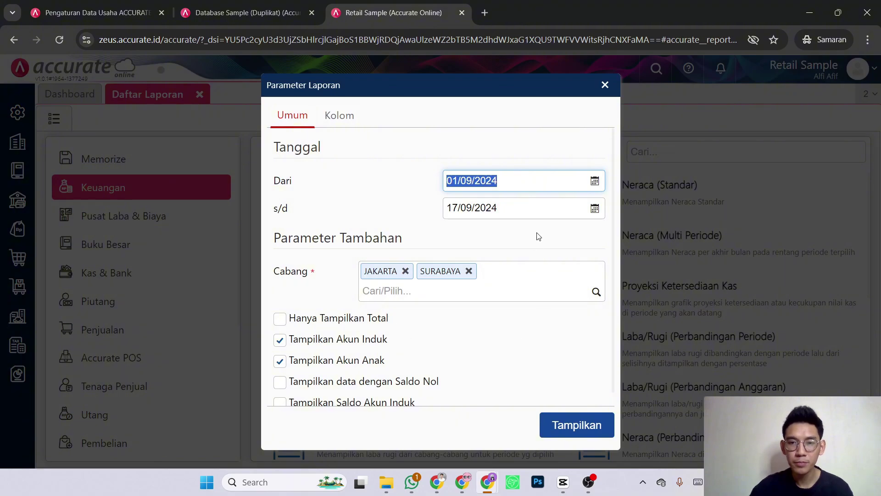
# Set the report's start date to 01/09/2015, display it, and examine the figures per branch
pyautogui.click(534, 183)
pyautogui.press('BackSpace')
pyautogui.press('BackSpace')
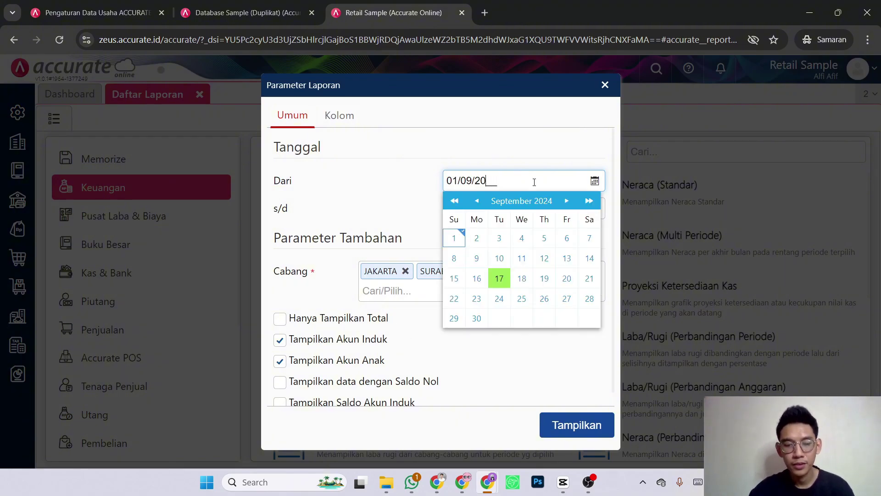
pyautogui.write('15')
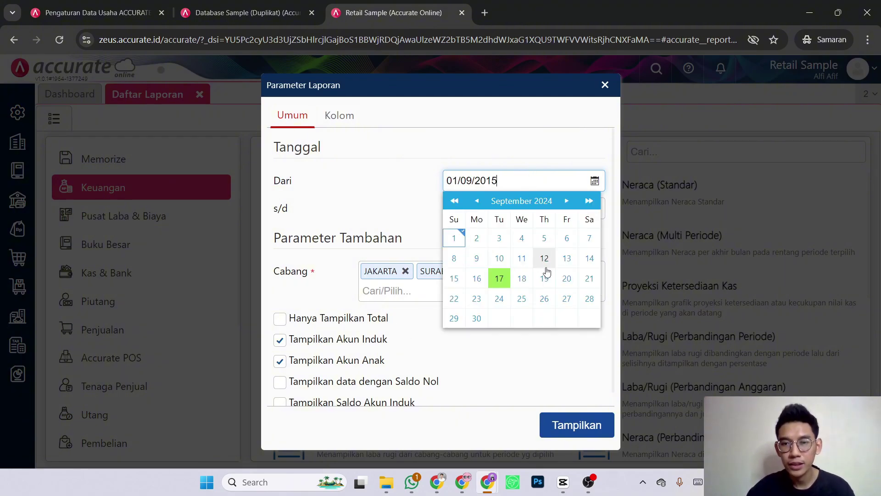
pyautogui.click(571, 367)
pyautogui.click(580, 423)
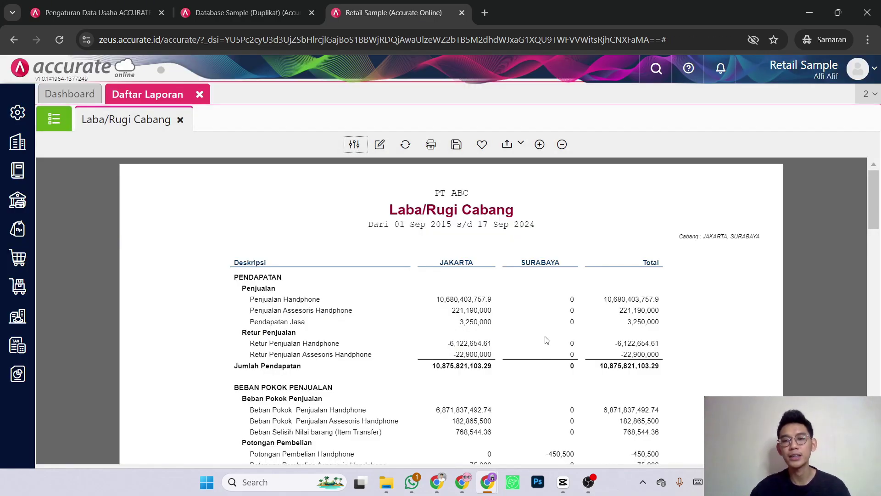
pyautogui.scroll(-2, 546, 340)
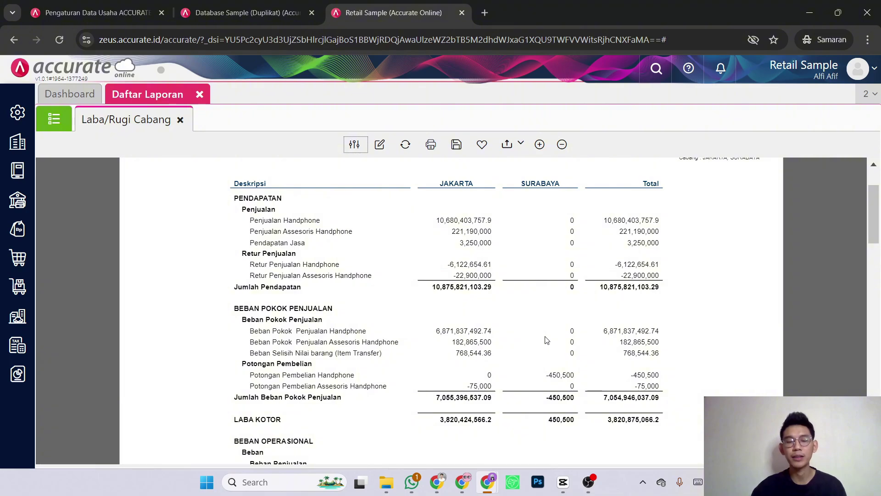
pyautogui.scroll(2, 507, 289)
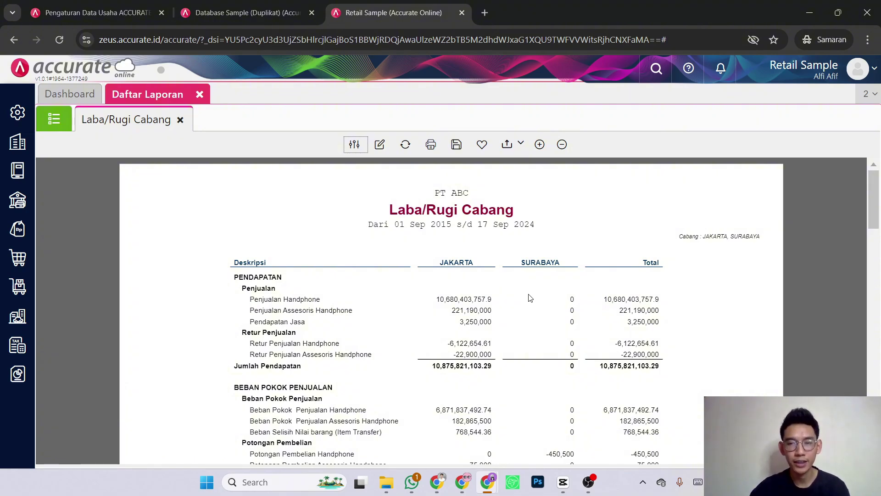
pyautogui.scroll(-2, 523, 298)
pyautogui.scroll(2, 418, 320)
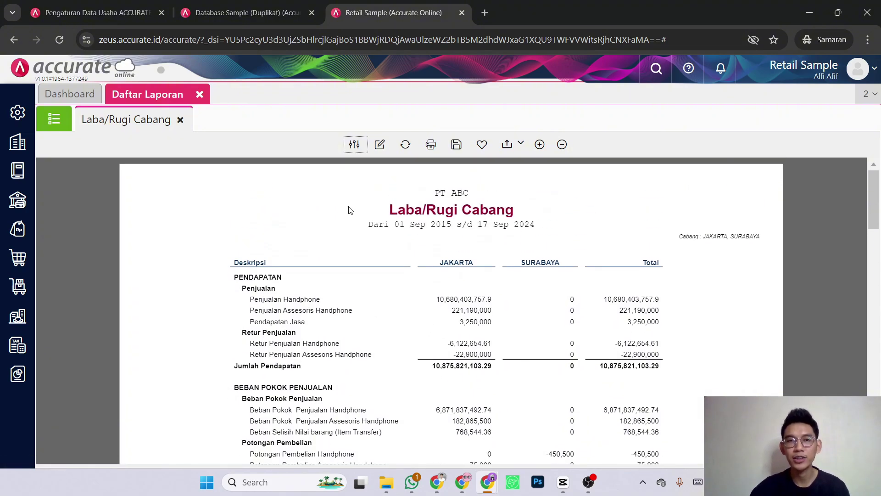
# Switch to Database Sample (Duplikat) and search the Accurate Store catalogue for "multi branc"
pyautogui.click(284, 13)
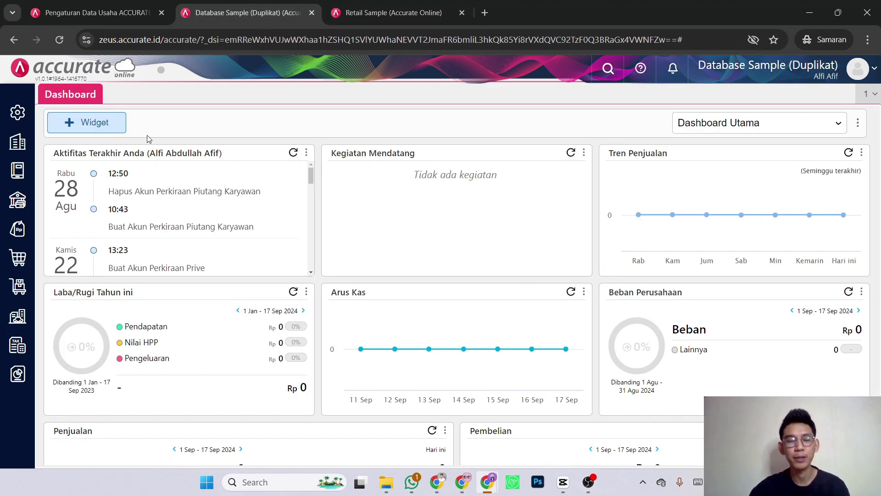
pyautogui.click(16, 115)
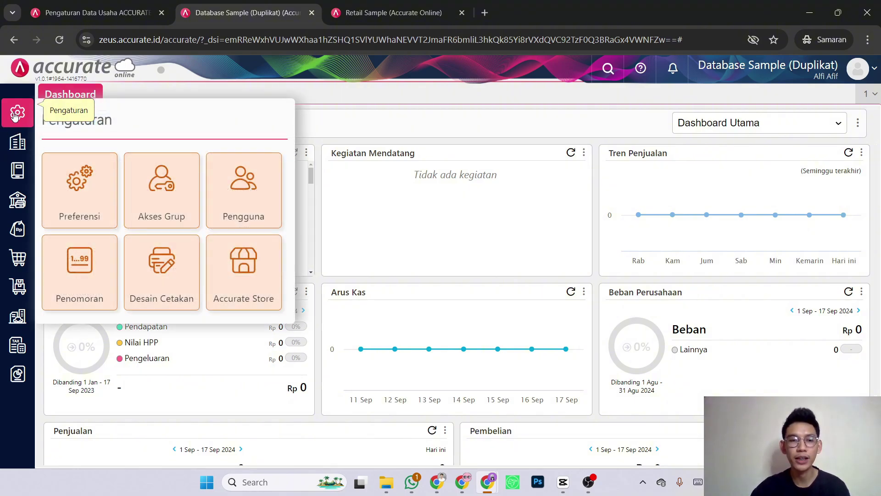
pyautogui.click(243, 279)
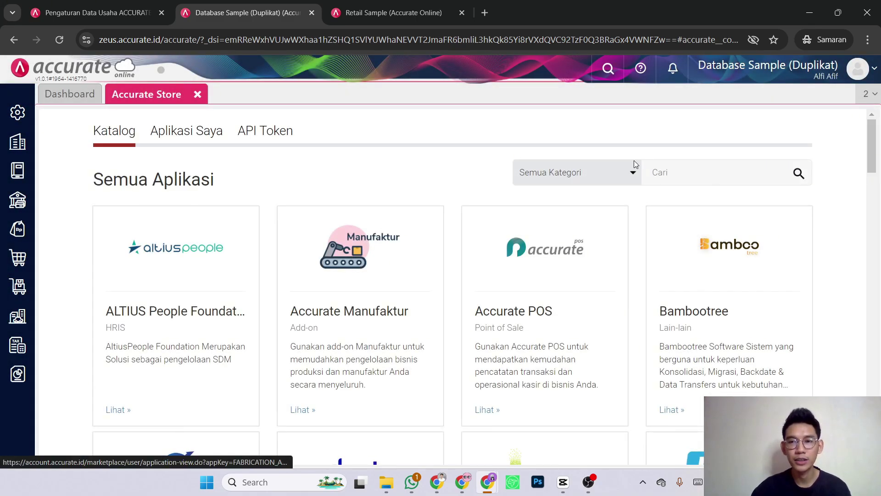
pyautogui.click(693, 181)
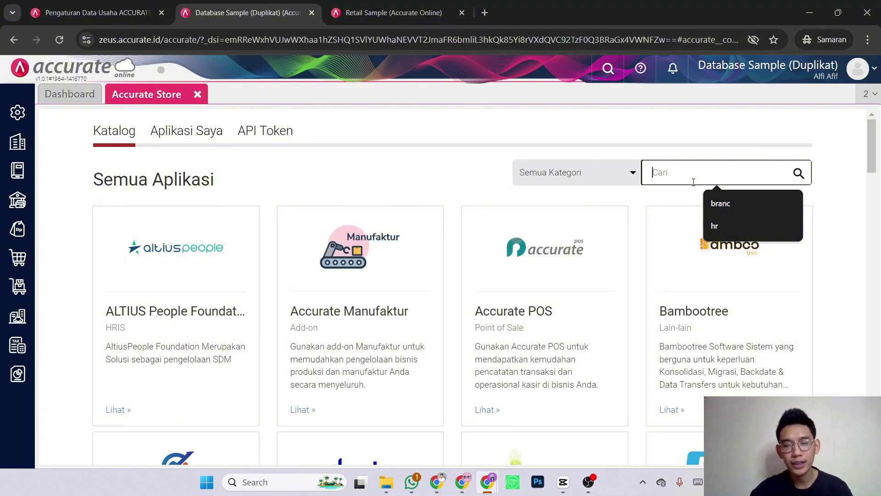
pyautogui.write('multi bran')
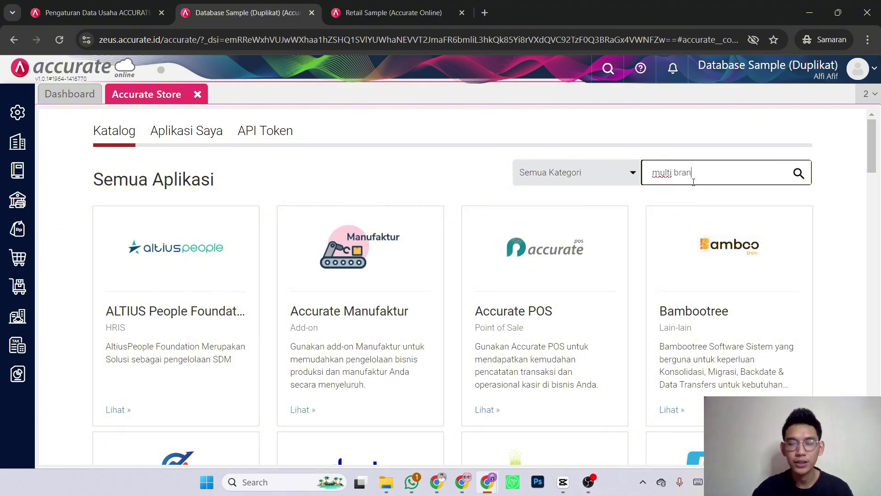
pyautogui.write('c')
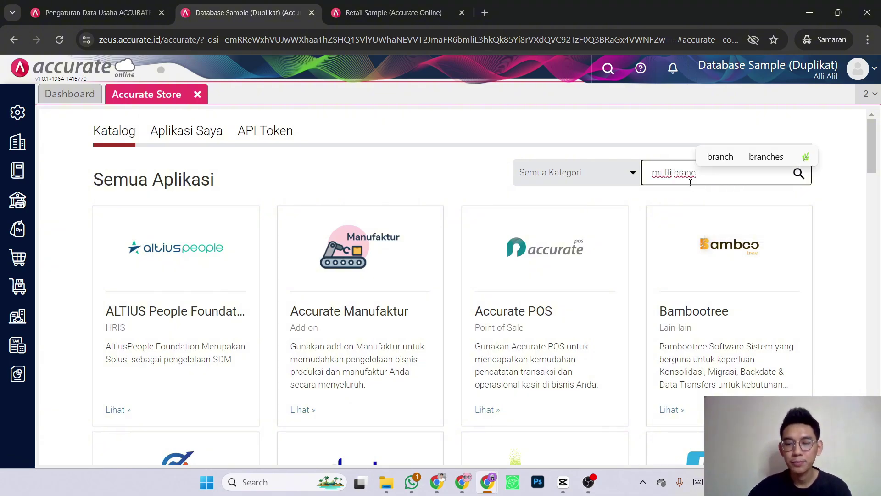
pyautogui.press('Return')
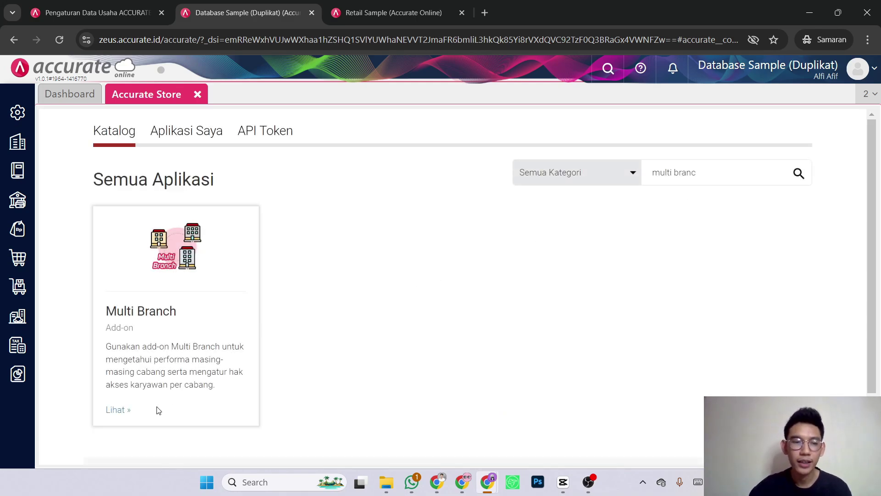
# Review the Multi Branch add-on's description and pricing, and install it on Database Sample (Duplikat)
pyautogui.click(122, 409)
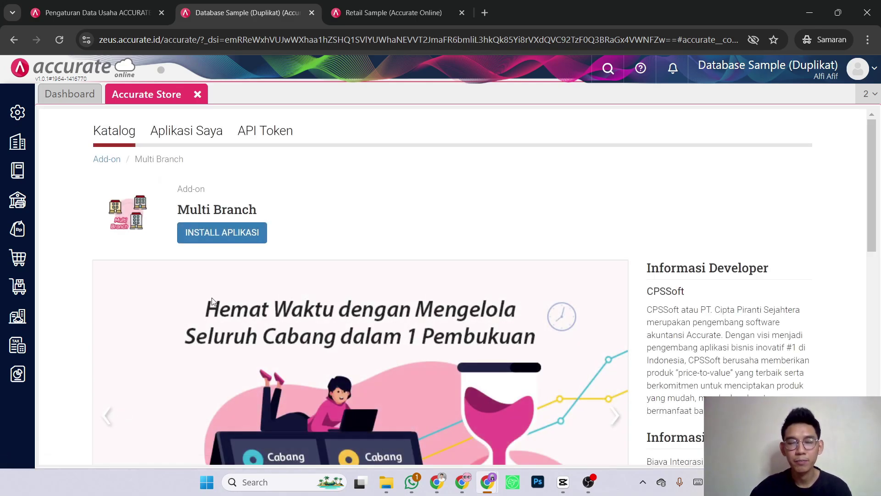
pyautogui.scroll(-3, 213, 301)
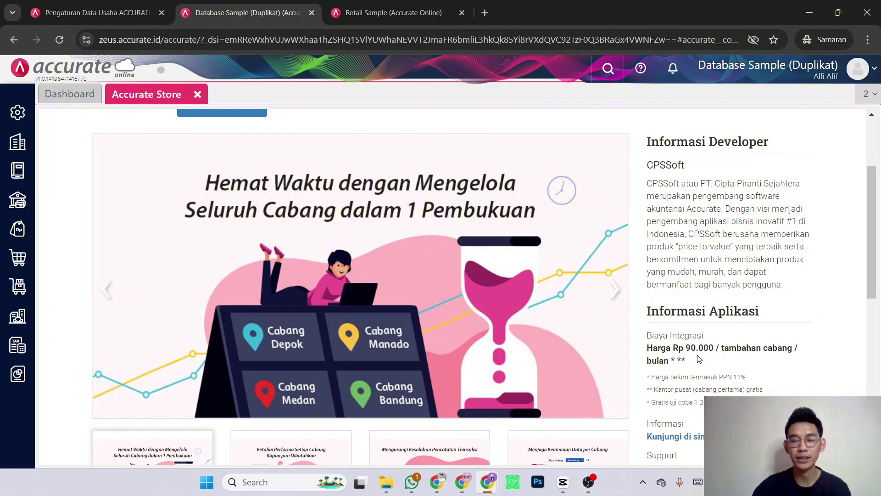
pyautogui.scroll(3, 698, 359)
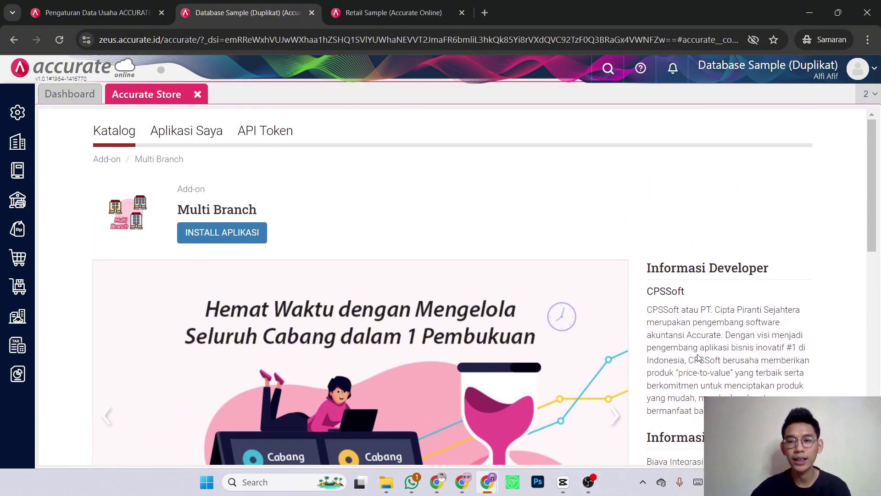
pyautogui.scroll(-1, 698, 358)
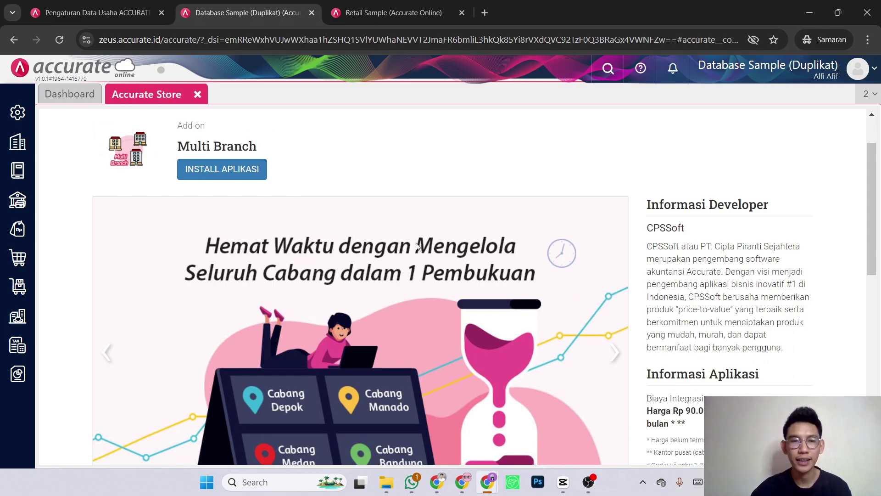
pyautogui.click(237, 173)
pyautogui.click(497, 335)
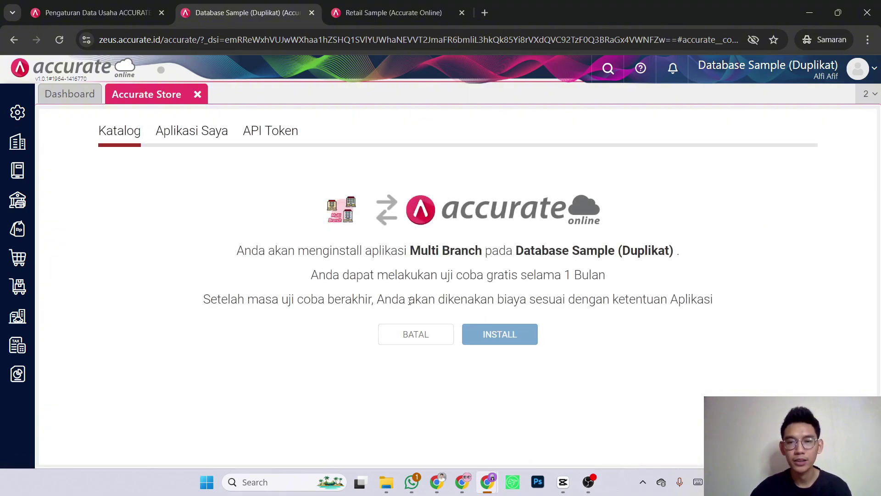
pyautogui.click(548, 118)
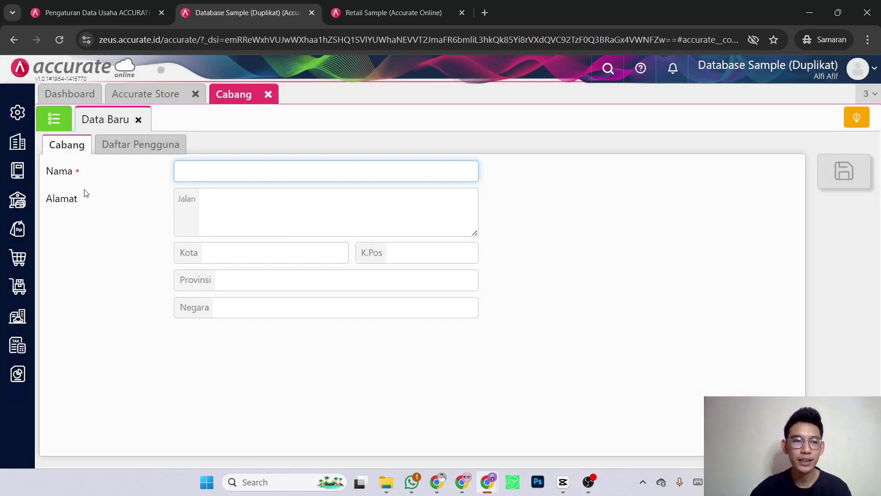
# Open the company's Cabang data and name the new branch Jakarta
pyautogui.click(18, 142)
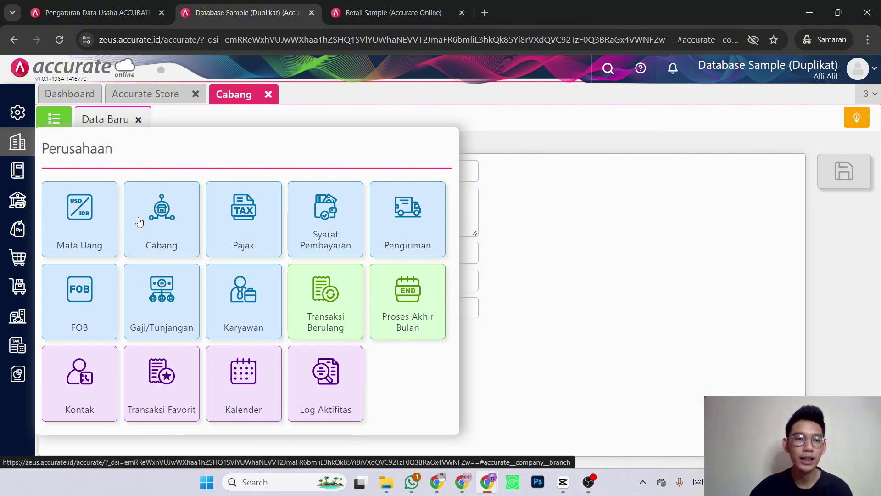
pyautogui.click(171, 234)
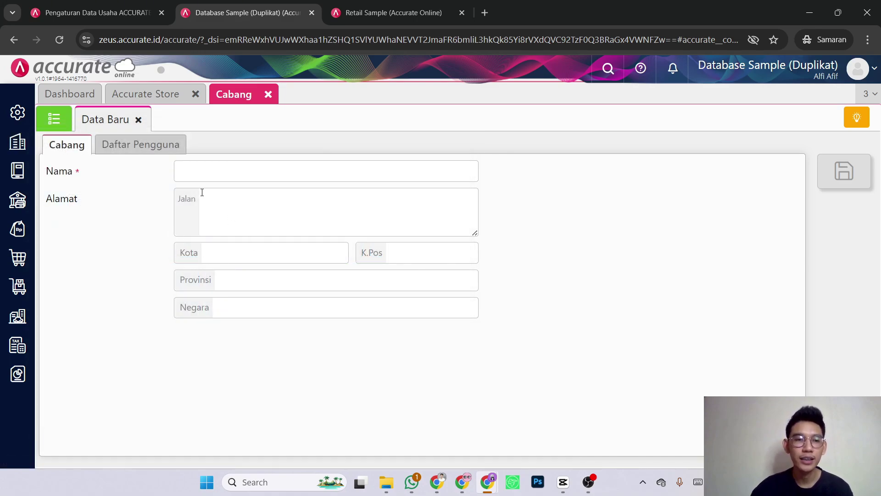
pyautogui.click(194, 174)
pyautogui.write('Jakarta')
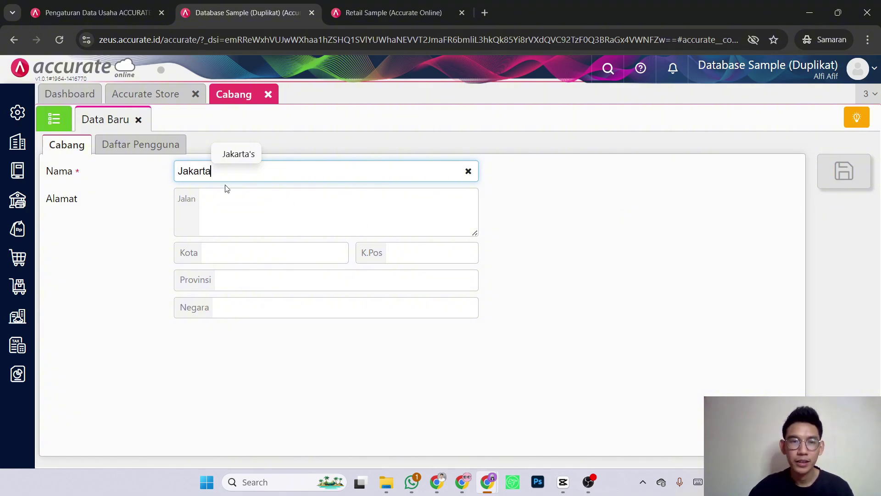
# Try restricting the Jakarta branch's access to a specific user instead of Semua Pengguna
pyautogui.click(156, 186)
pyautogui.click(148, 158)
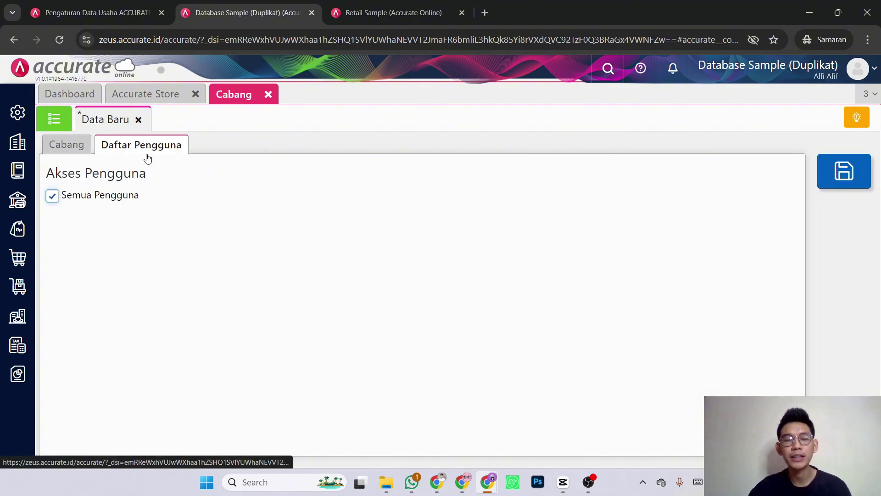
pyautogui.click(55, 198)
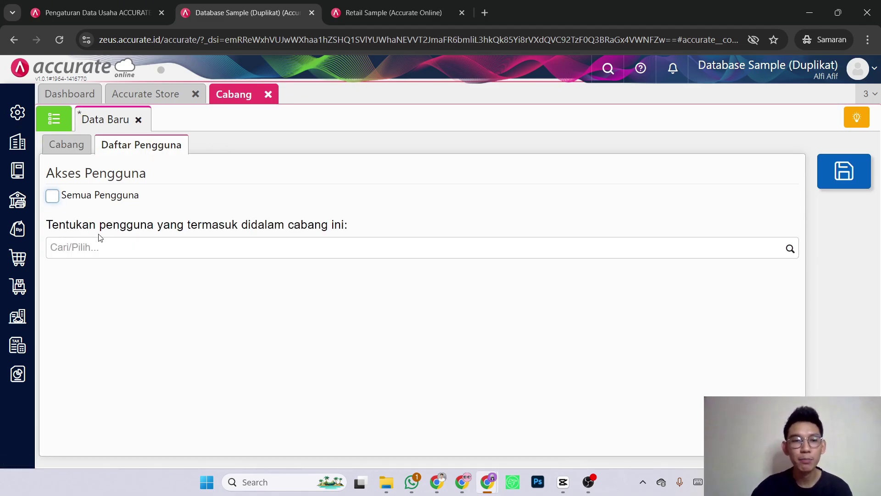
pyautogui.click(788, 249)
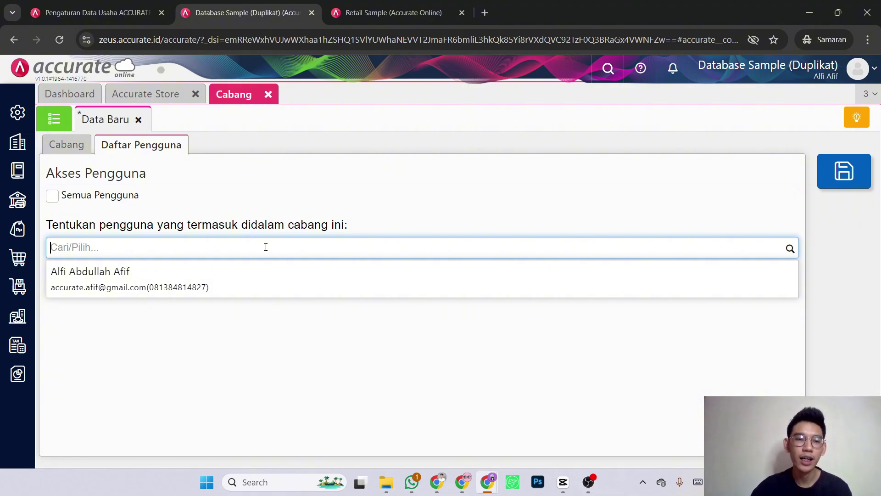
pyautogui.click(84, 288)
pyautogui.click(124, 249)
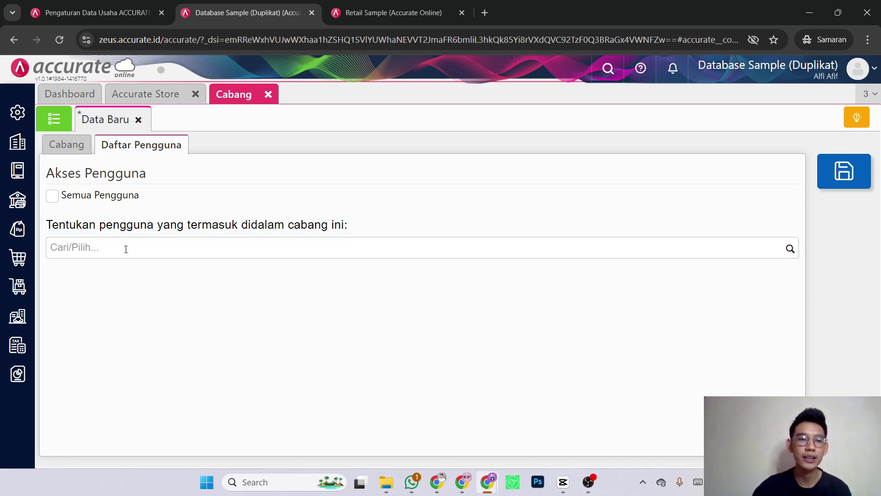
pyautogui.click(52, 197)
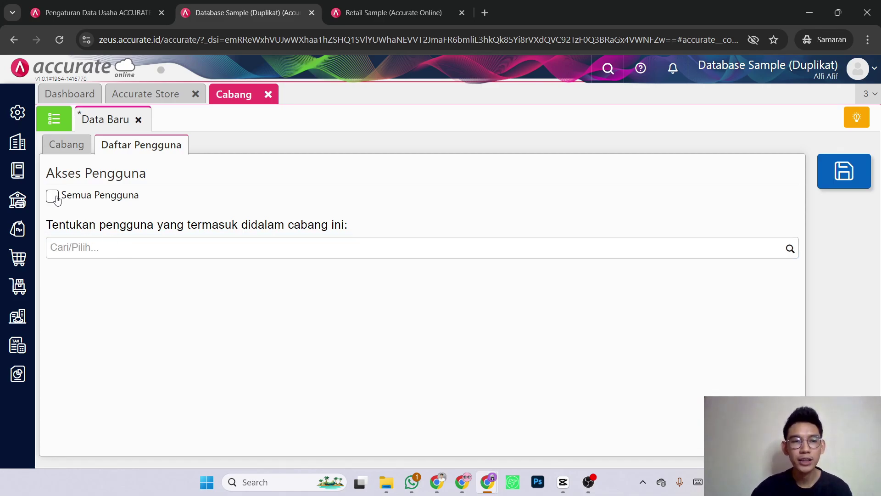
# Save the new Jakarta branch and accept the additional branch billing
pyautogui.click(71, 151)
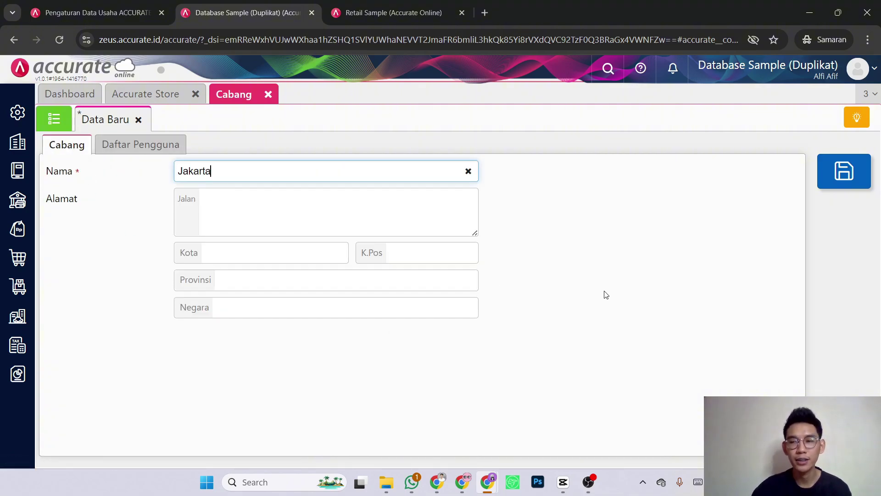
pyautogui.click(843, 172)
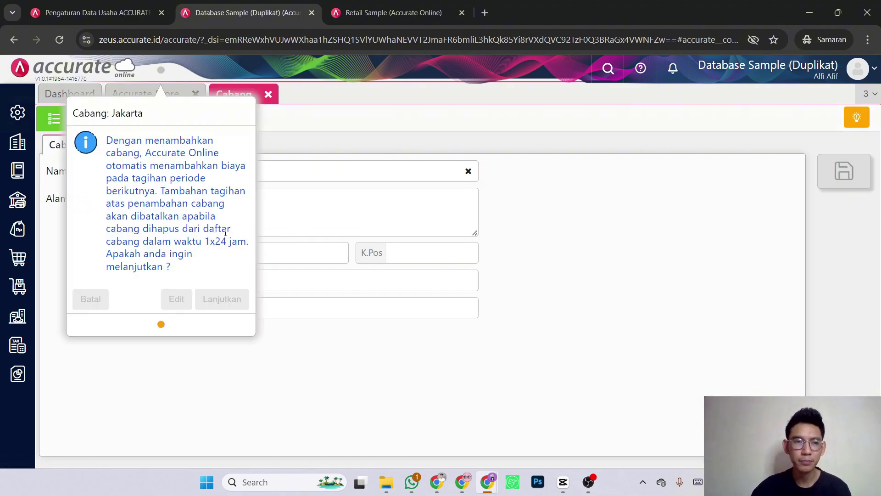
pyautogui.click(224, 299)
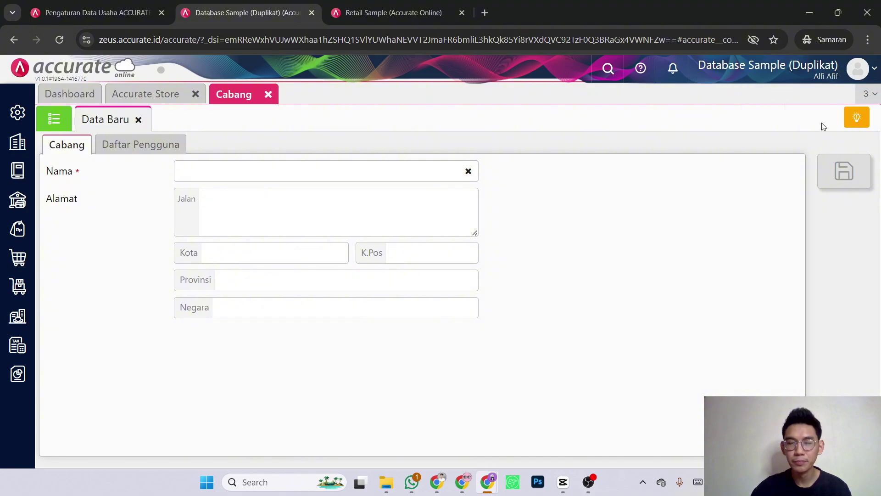
# Open the Kantor Pusat branch from the branch list and rename it Surabaya
pyautogui.click(65, 125)
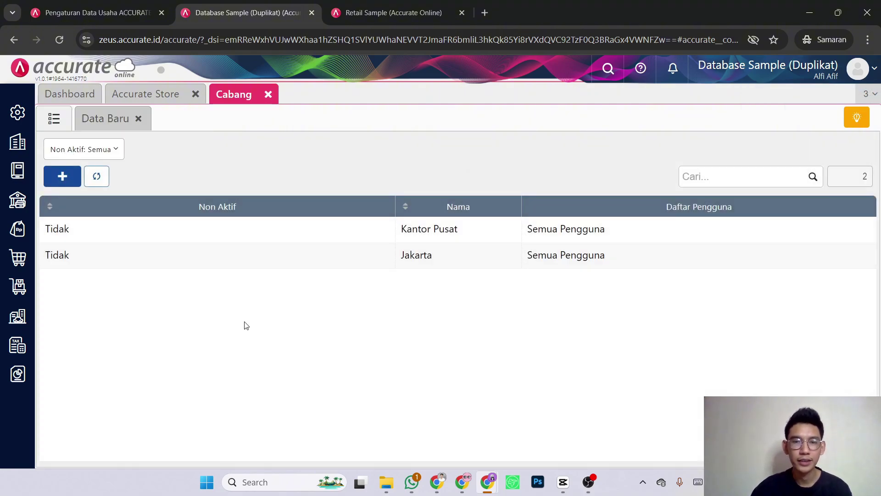
pyautogui.click(308, 241)
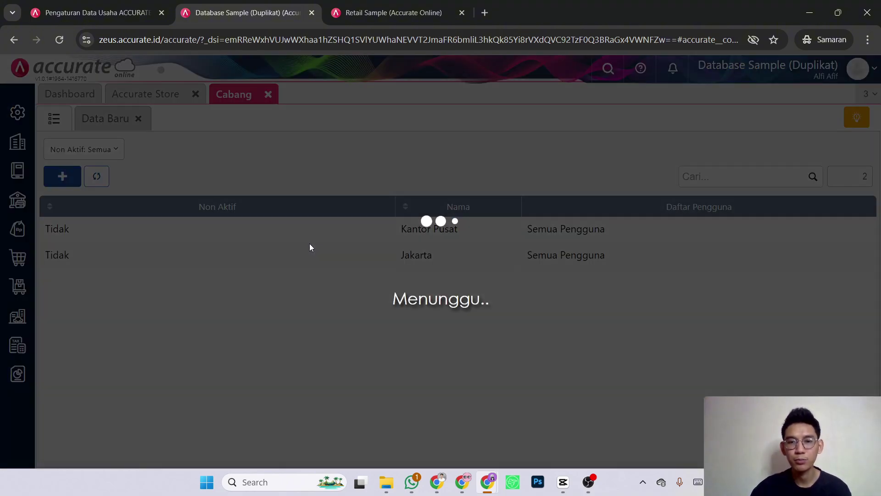
pyautogui.moveTo(241, 178); pyautogui.dragTo(178, 179)
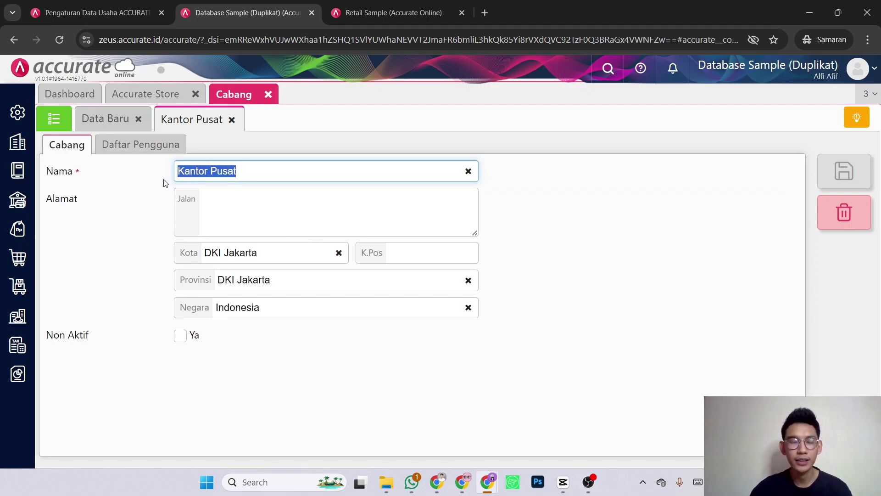
pyautogui.write('Surabaa')
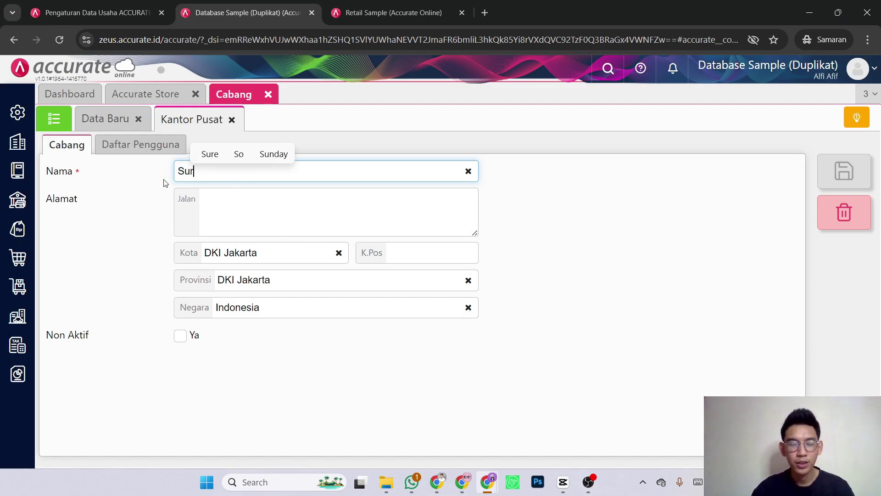
pyautogui.press('BackSpace')
pyautogui.press('BackSpace')
pyautogui.press('BackSpace')
pyautogui.press('BackSpace')
pyautogui.press('BackSpace')
pyautogui.press('BackSpace')
pyautogui.press('BackSpace')
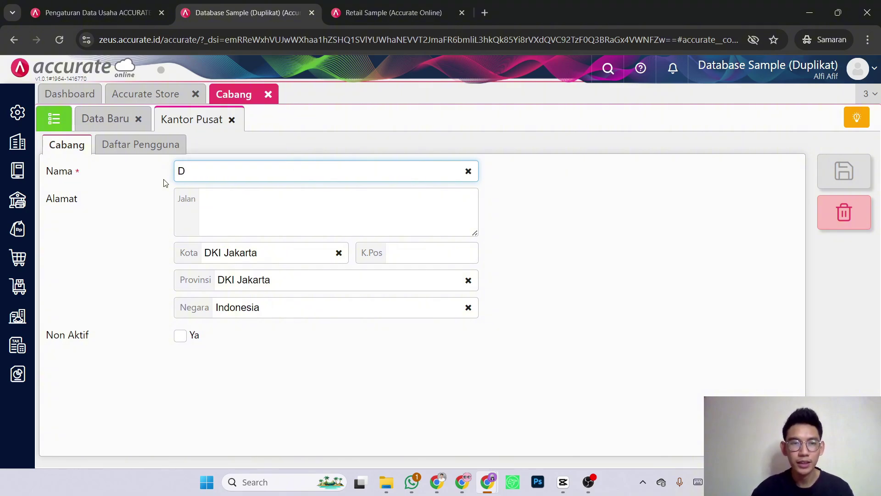
pyautogui.write('Suraba')
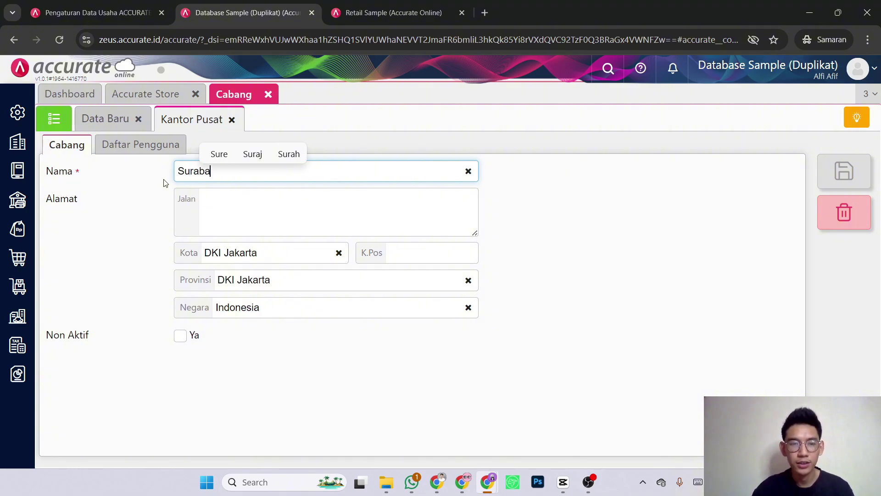
pyautogui.write('ya')
# Clear the Surabaya branch's Kota, Provinsi and Negara, save the branch and return to the branch list
pyautogui.moveTo(275, 251); pyautogui.dragTo(199, 253)
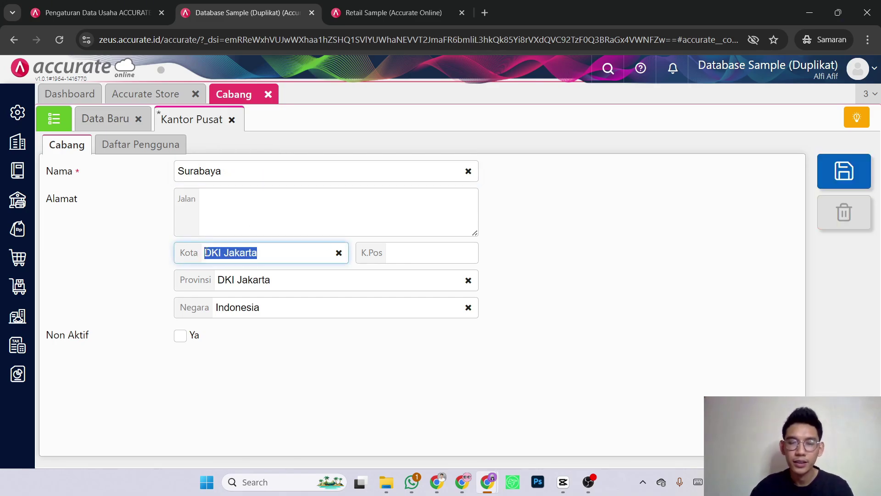
pyautogui.press('BackSpace')
pyautogui.click(468, 280)
pyautogui.click(468, 307)
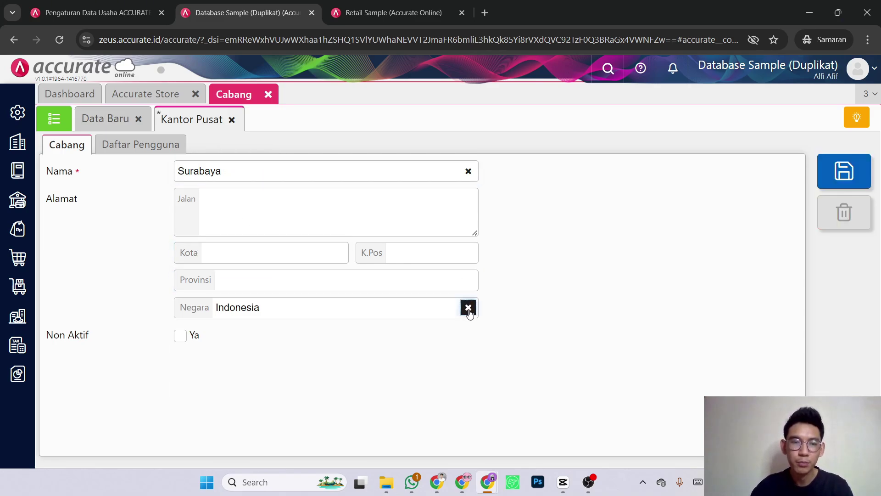
pyautogui.click(146, 151)
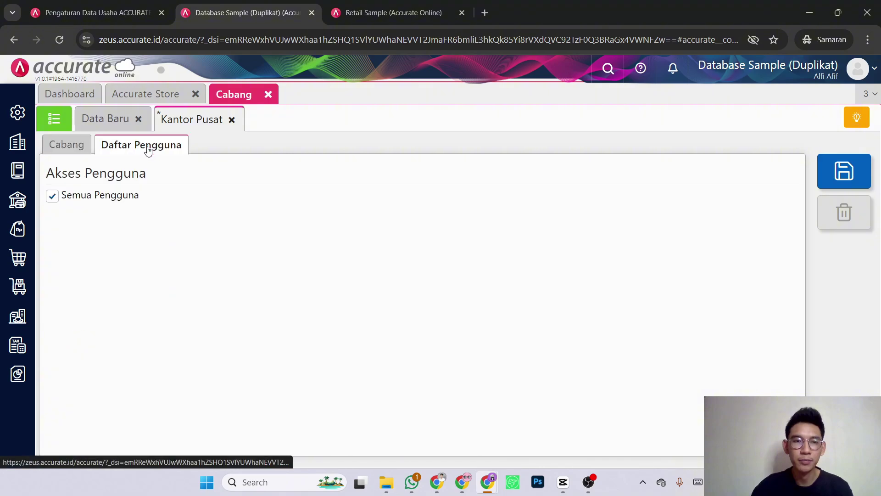
pyautogui.click(69, 152)
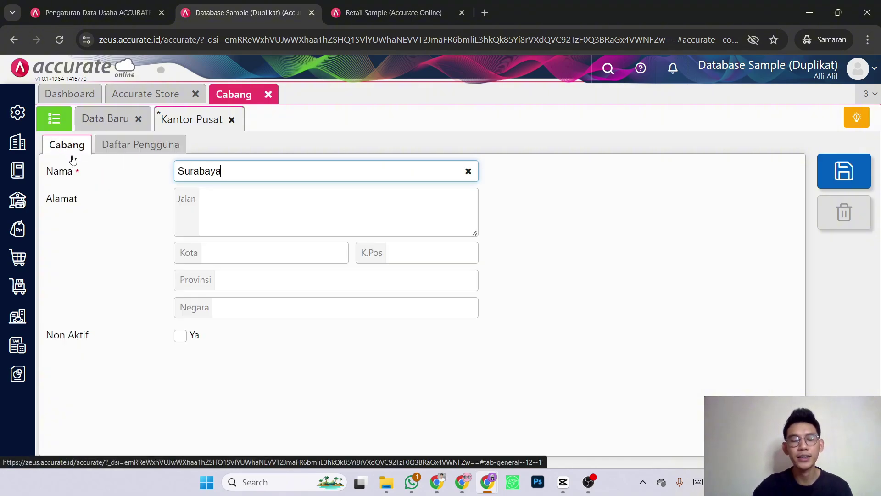
pyautogui.click(861, 175)
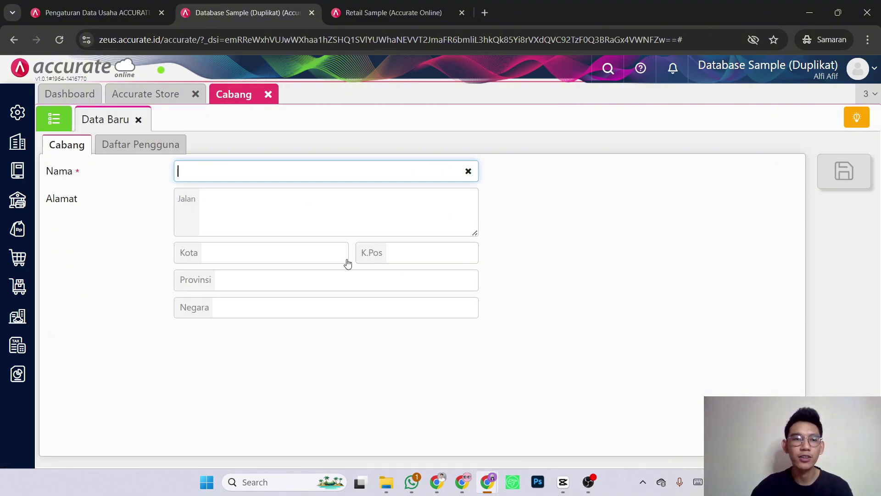
pyautogui.click(62, 117)
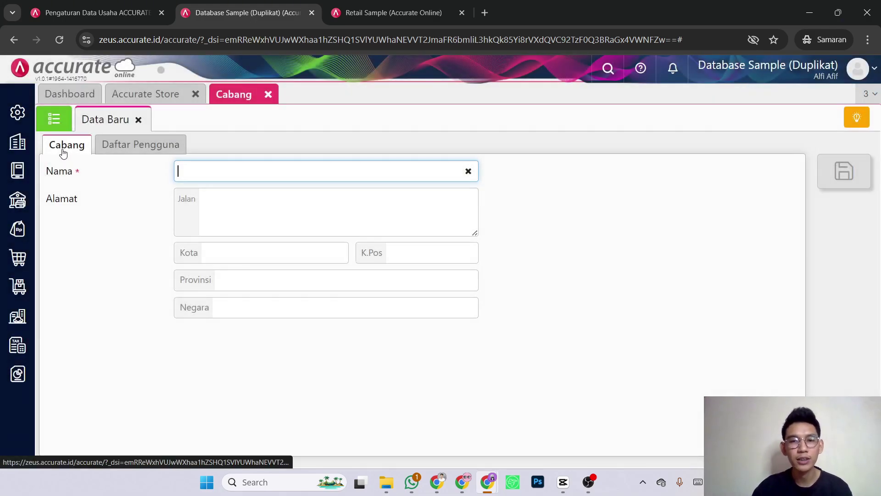
pyautogui.click(53, 118)
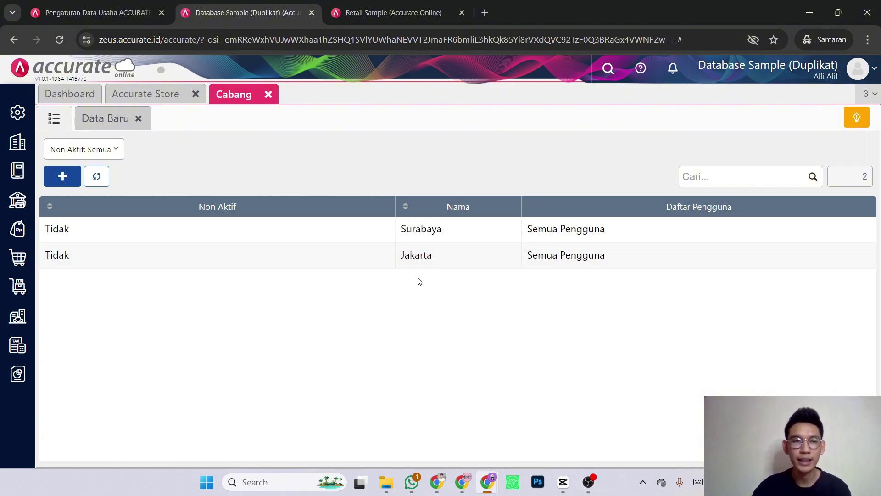
# Close the Cabang and Accurate Store pages, and save a new Barang & Jasa inventory item named Mouse Logitech with unit PCS
pyautogui.click(269, 95)
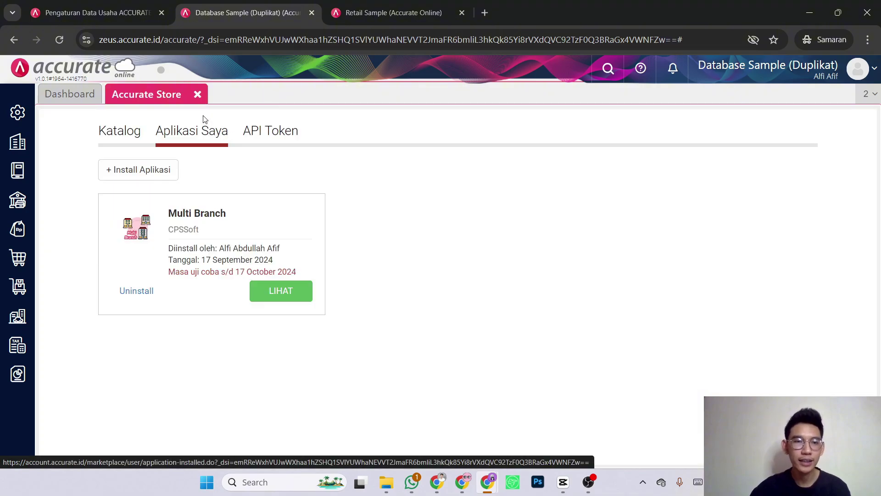
pyautogui.click(196, 96)
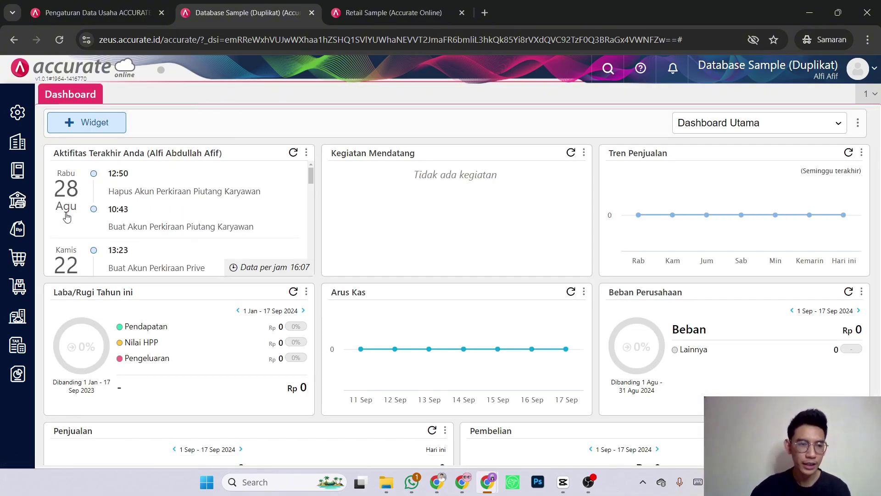
pyautogui.click(18, 286)
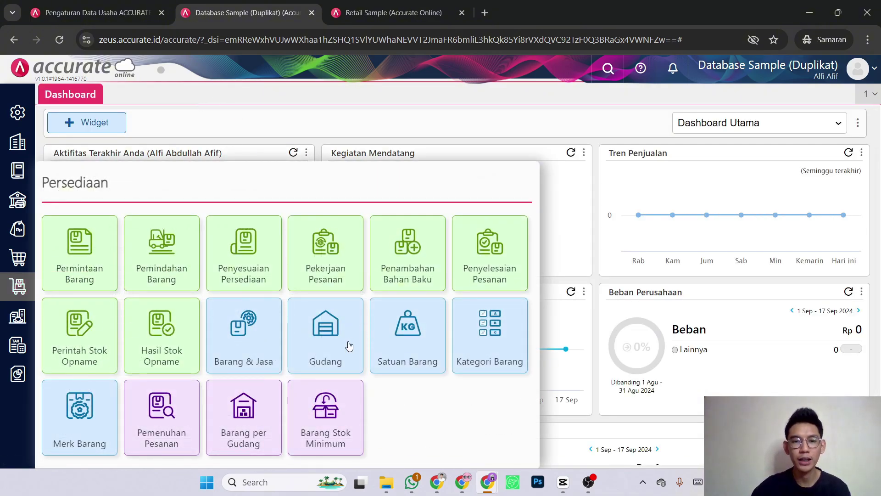
pyautogui.click(260, 343)
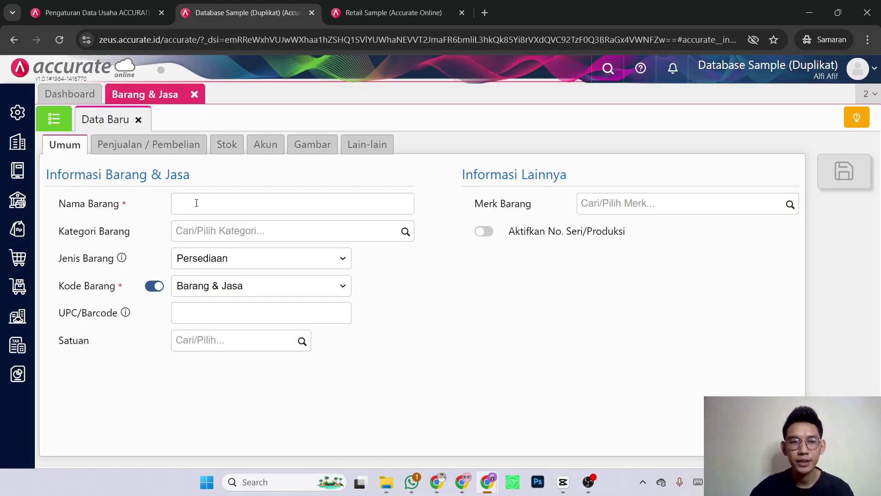
pyautogui.click(196, 209)
pyautogui.write('Mo')
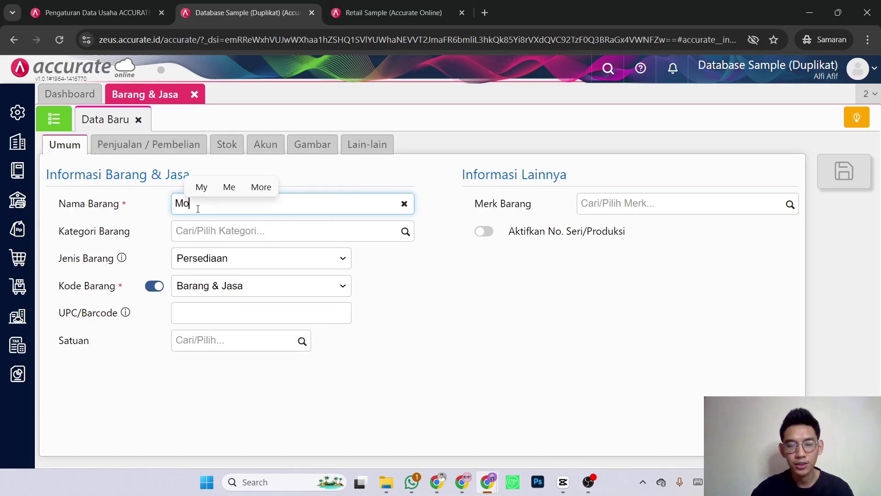
pyautogui.write('use Logit')
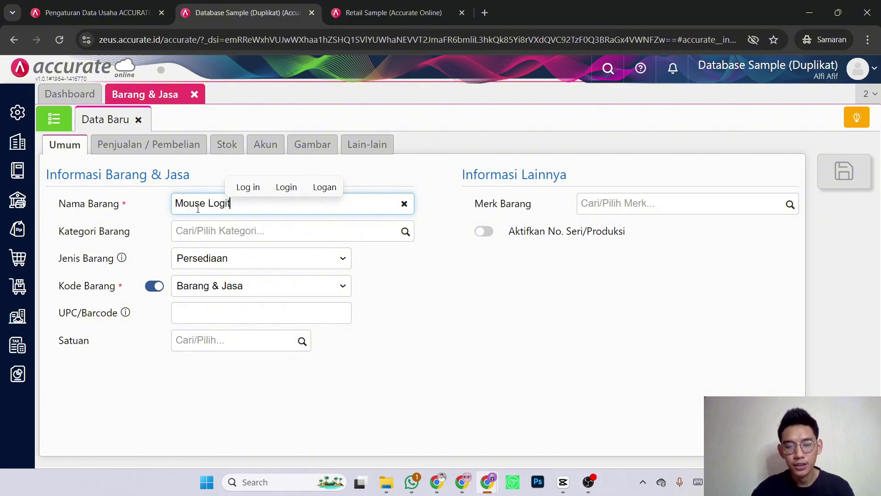
pyautogui.write('ech')
pyautogui.click(300, 341)
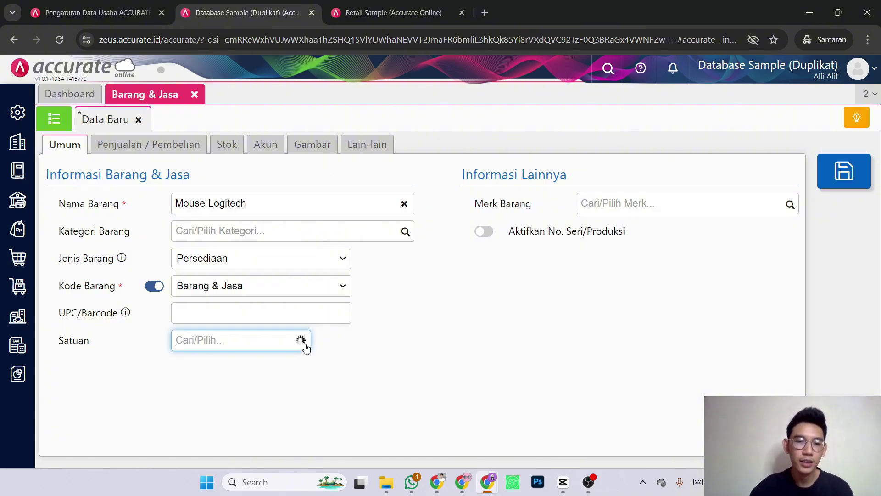
pyautogui.click(264, 370)
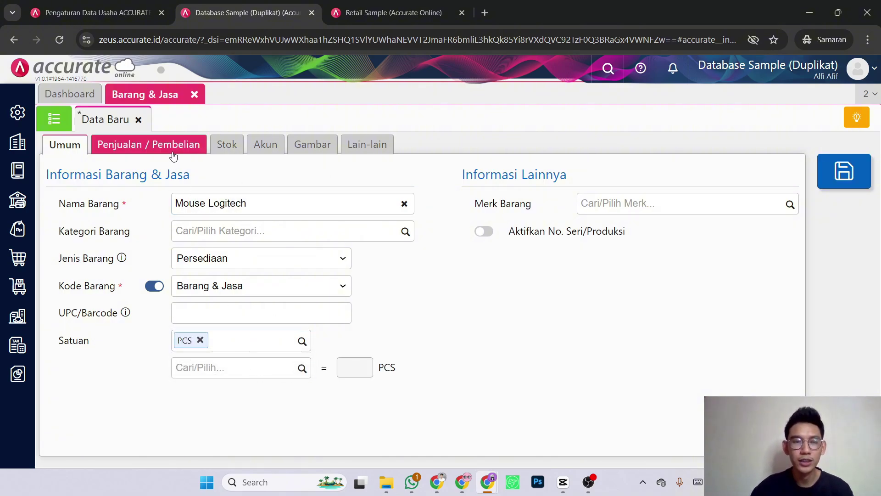
pyautogui.click(855, 184)
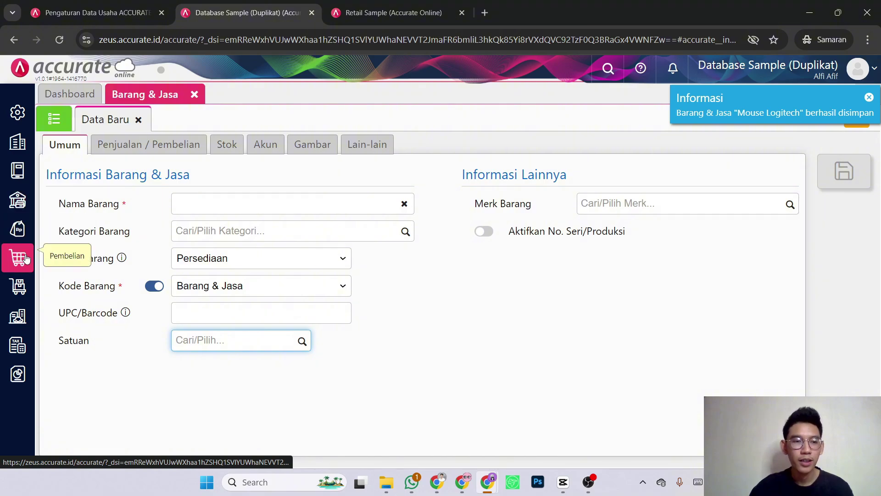
# Reopen the Mouse Logitech item and fill in an opening stock entry of 100 PCS at a unit cost of Rp 50.000
pyautogui.click(18, 228)
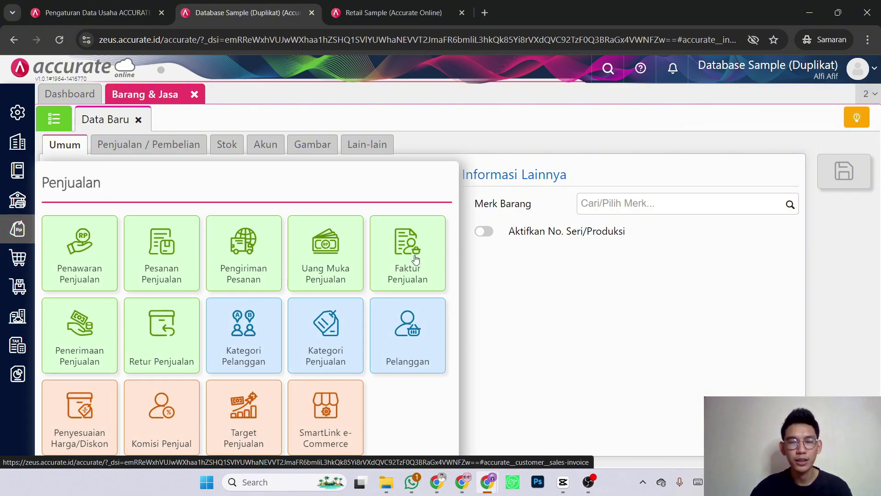
pyautogui.click(54, 118)
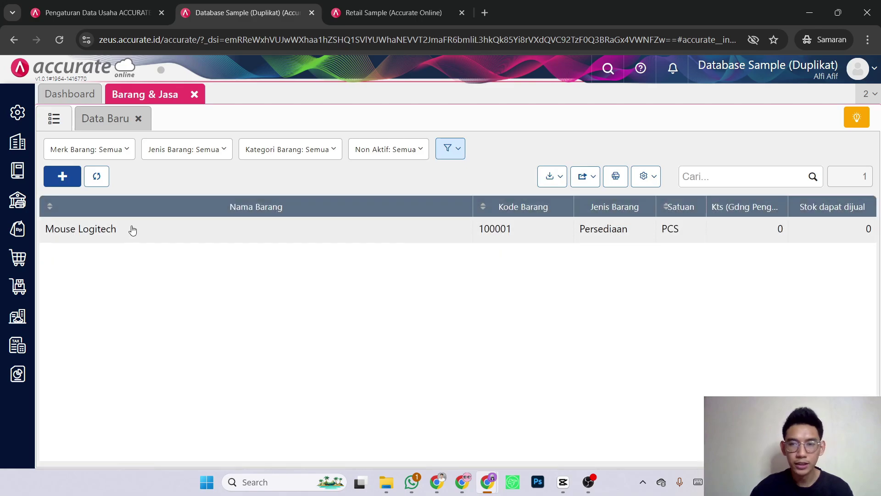
pyautogui.click(132, 228)
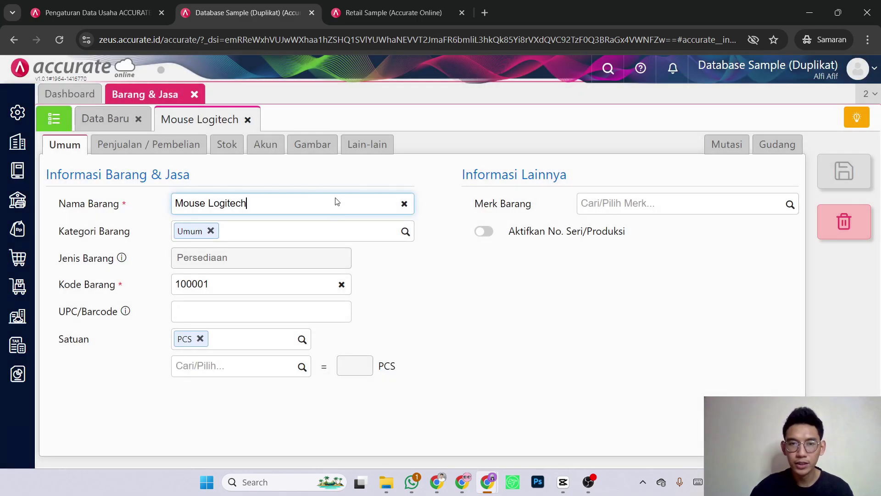
pyautogui.click(239, 150)
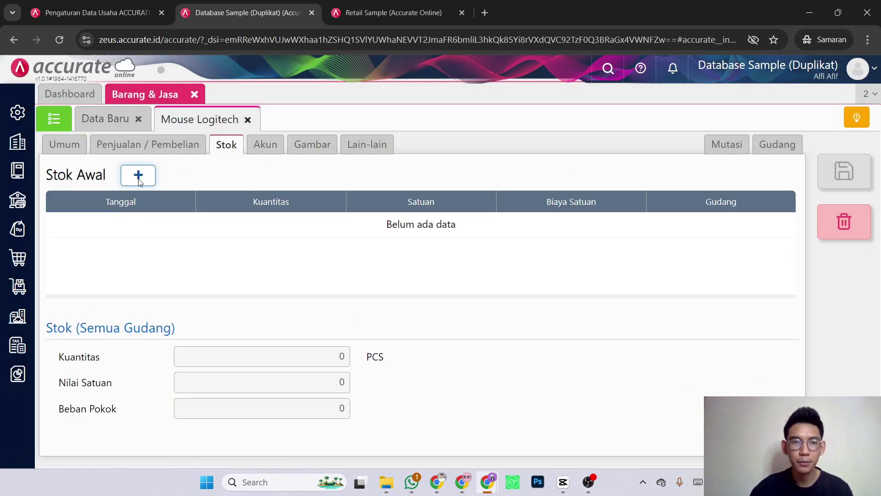
pyautogui.click(138, 175)
pyautogui.click(496, 258)
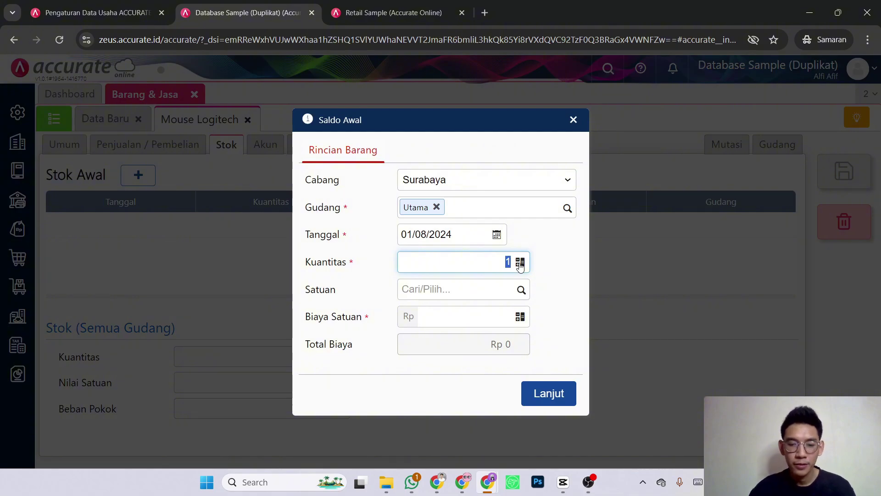
pyautogui.click(521, 289)
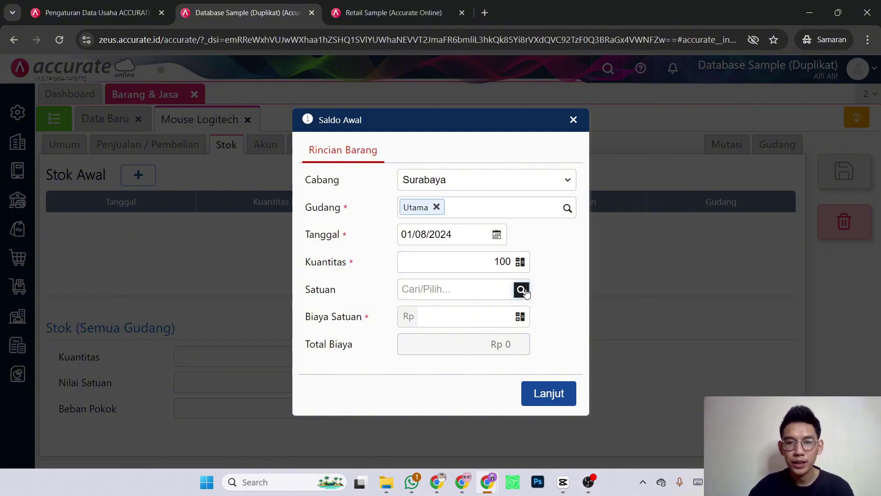
pyautogui.click(482, 310)
pyautogui.click(452, 320)
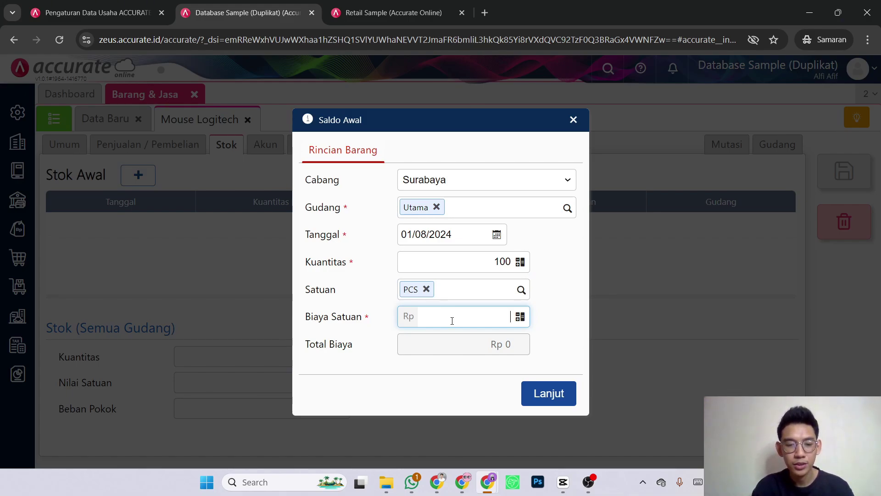
pyautogui.write('50.000')
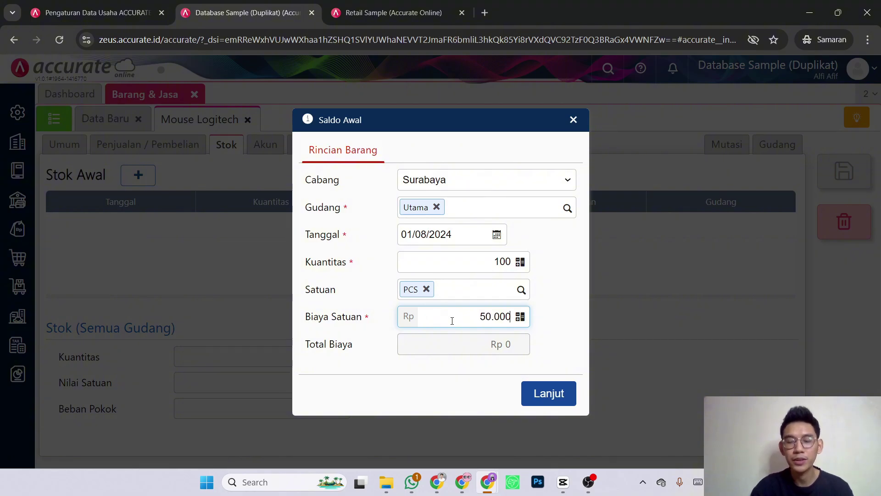
# Assign the opening stock entry to the Jakarta branch and confirm it
pyautogui.click(518, 179)
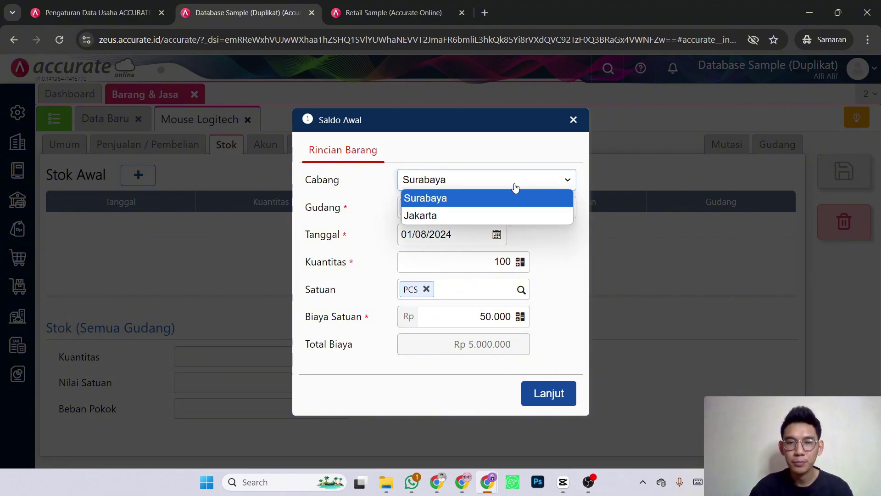
pyautogui.click(513, 198)
pyautogui.click(556, 184)
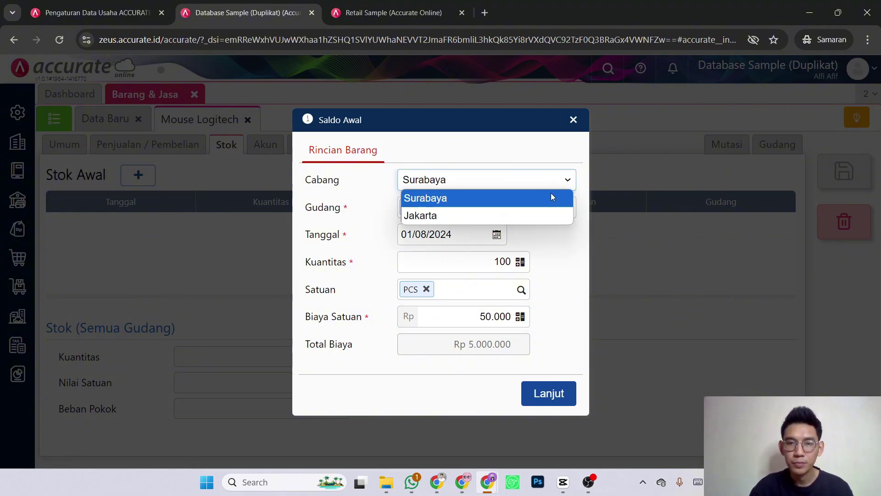
pyautogui.click(533, 214)
pyautogui.click(547, 403)
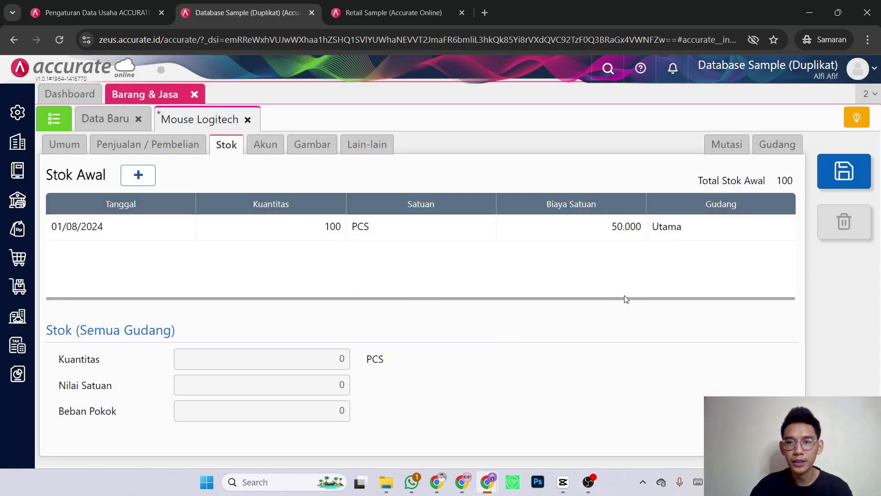
# Start a second opening stock entry for Mouse Logitech under the Jakarta branch with a quantity of 100 PCS
pyautogui.click(138, 176)
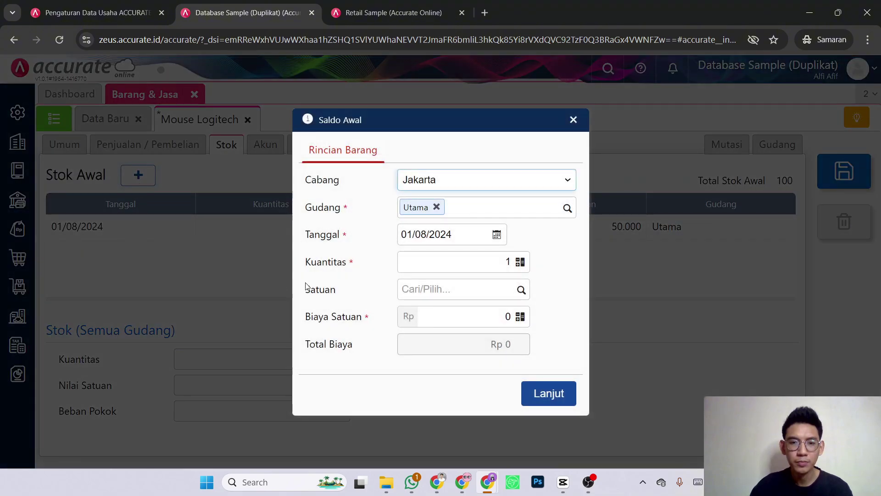
pyautogui.click(529, 178)
pyautogui.click(527, 178)
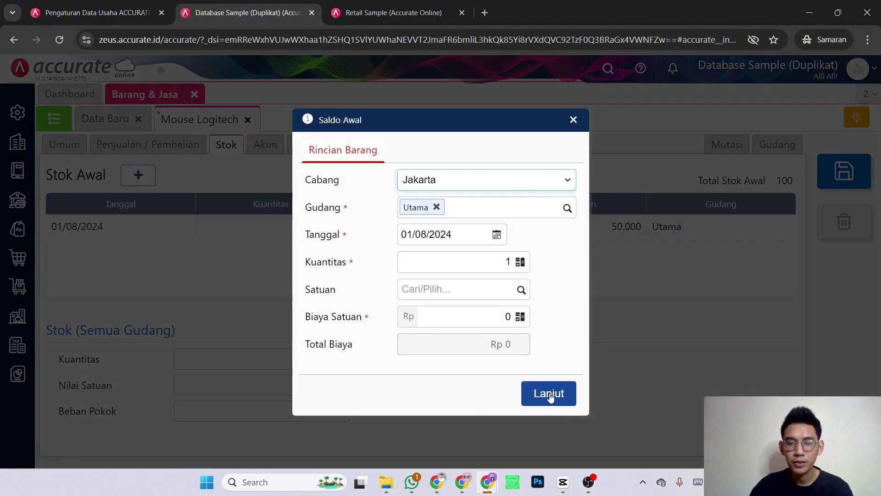
pyautogui.click(485, 269)
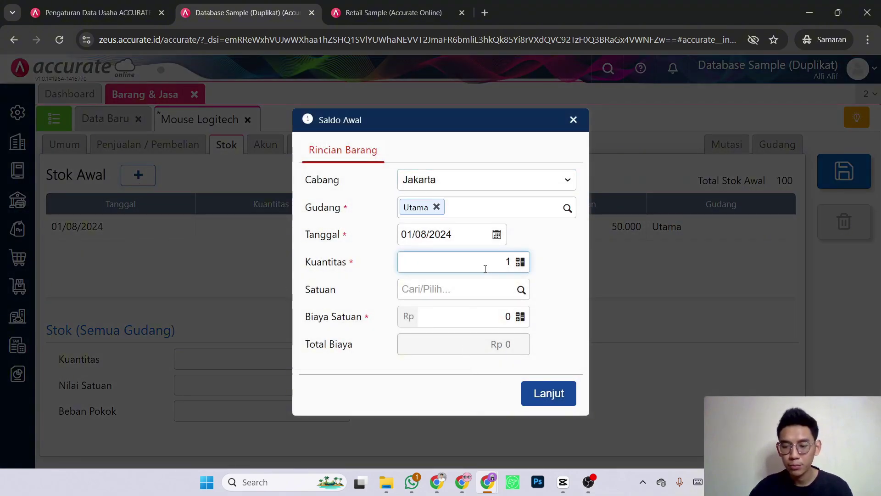
pyautogui.click(521, 290)
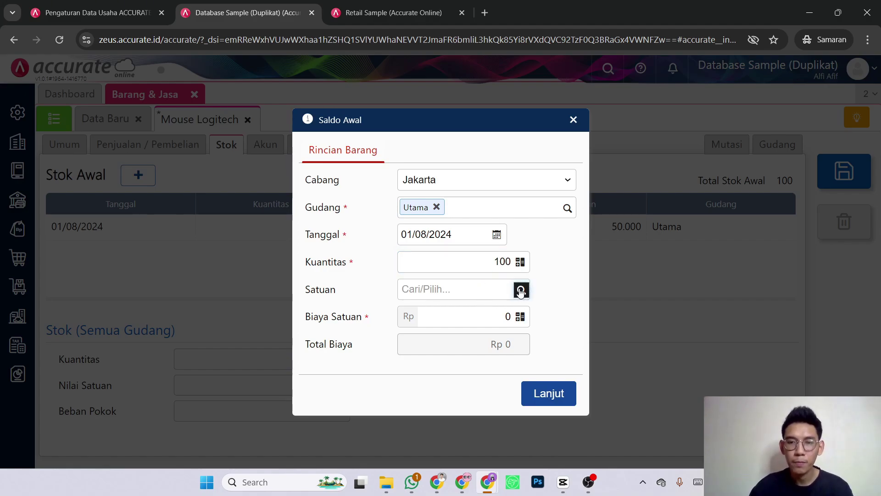
pyautogui.click(437, 313)
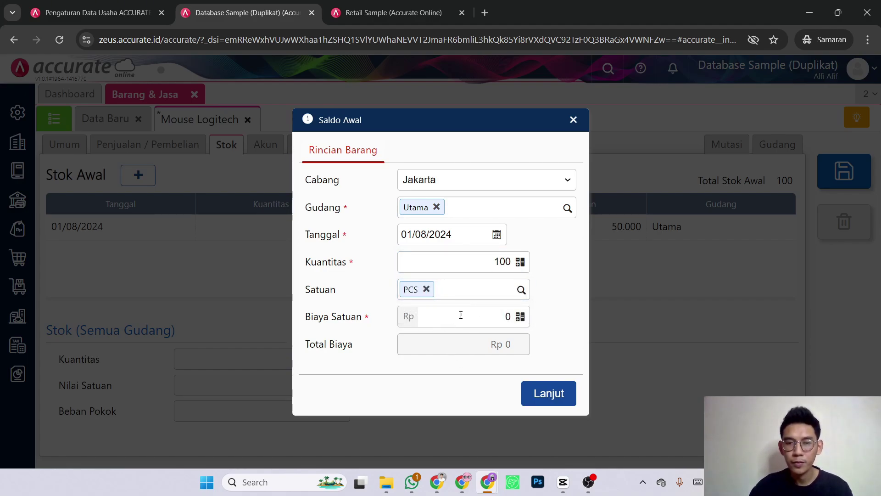
# Set the entry's unit cost to Rp 50.000, confirm it, save the item and close the Barang & Jasa page
pyautogui.click(459, 316)
pyautogui.write('50')
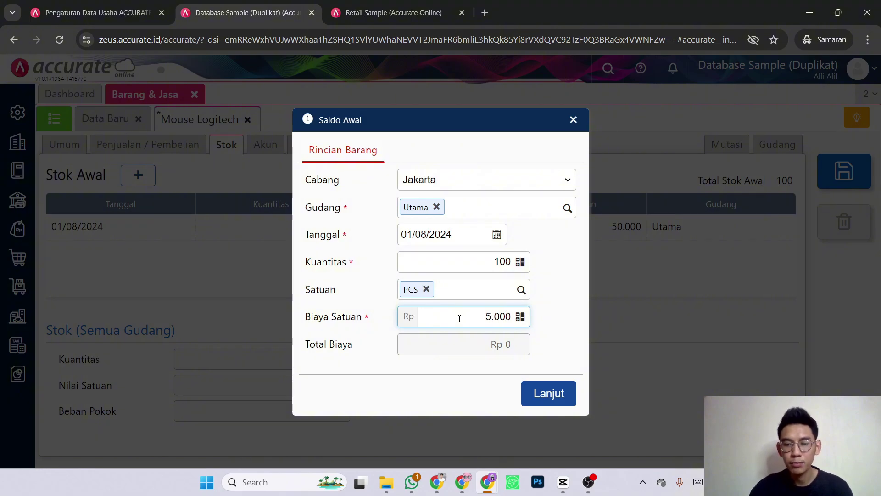
pyautogui.click(551, 337)
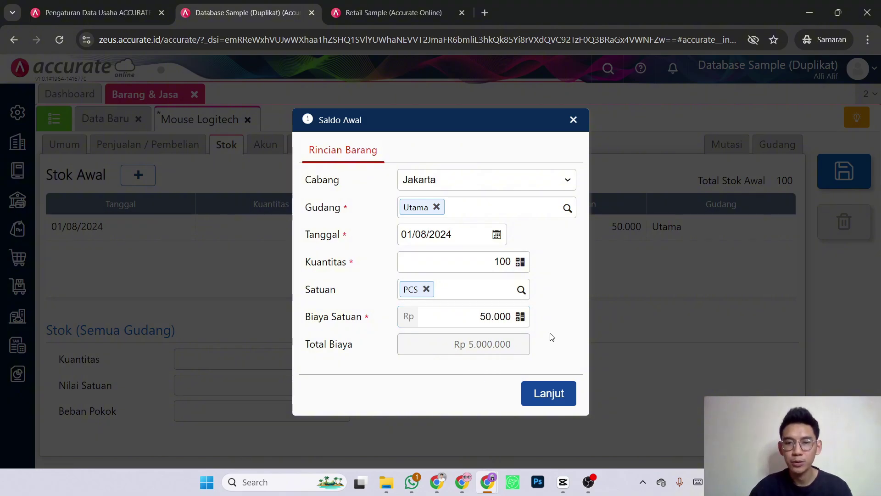
pyautogui.click(569, 399)
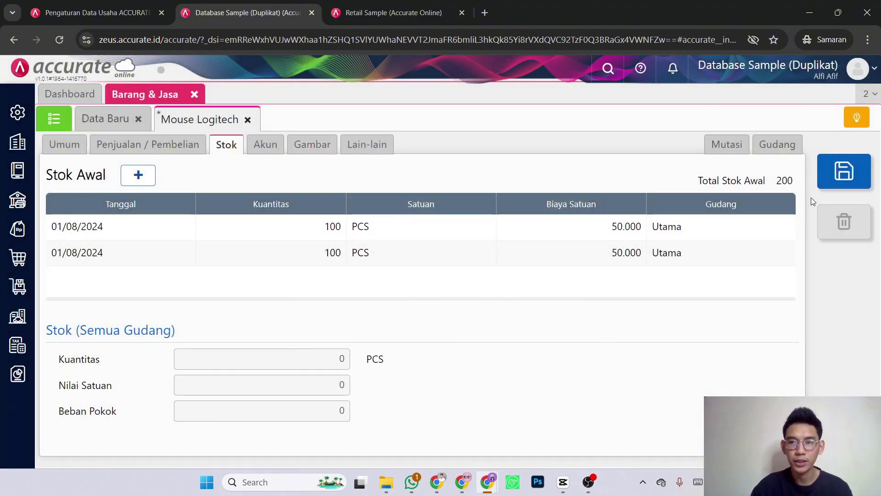
pyautogui.click(846, 177)
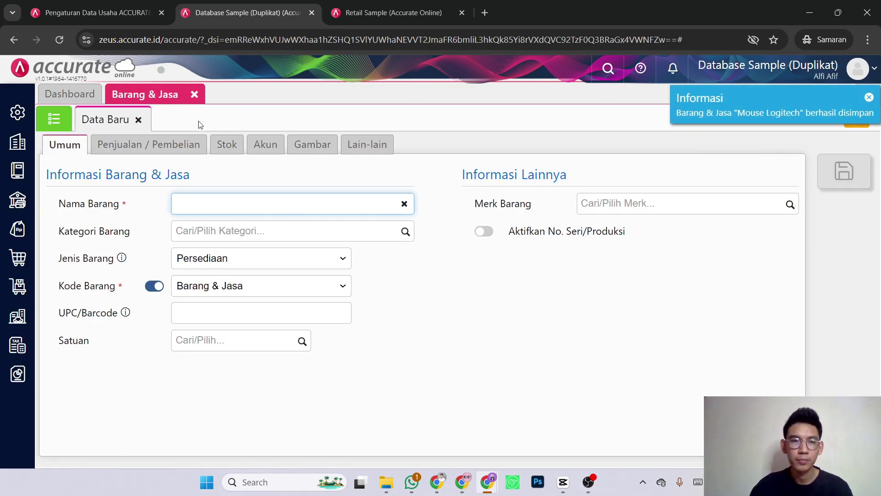
pyautogui.click(195, 95)
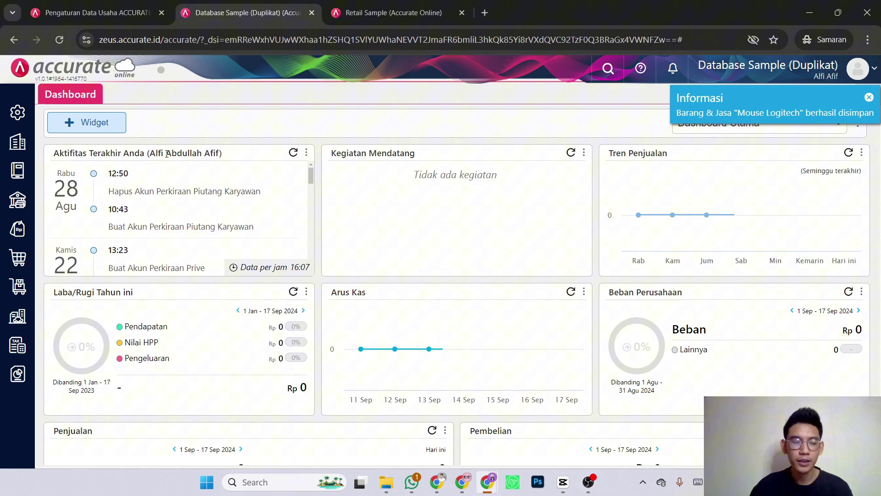
# Create and save a new warehouse named Surabaya in the Persediaan module's Gudang page
pyautogui.click(18, 287)
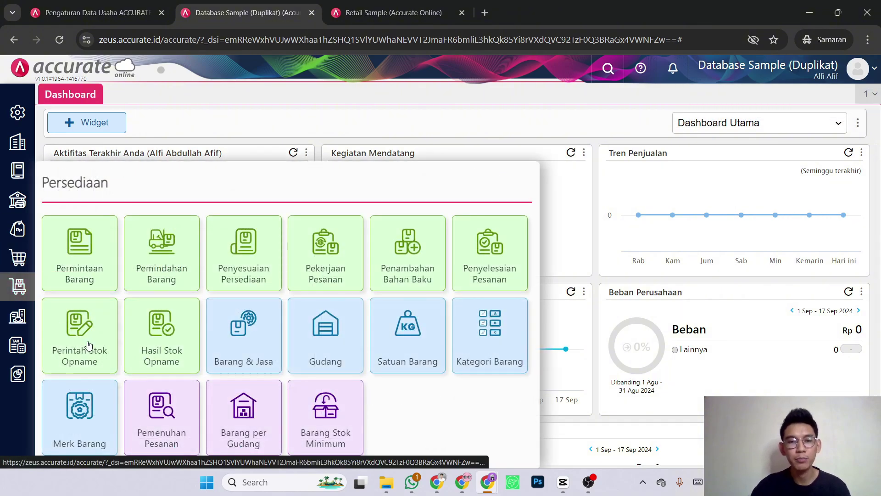
pyautogui.click(335, 339)
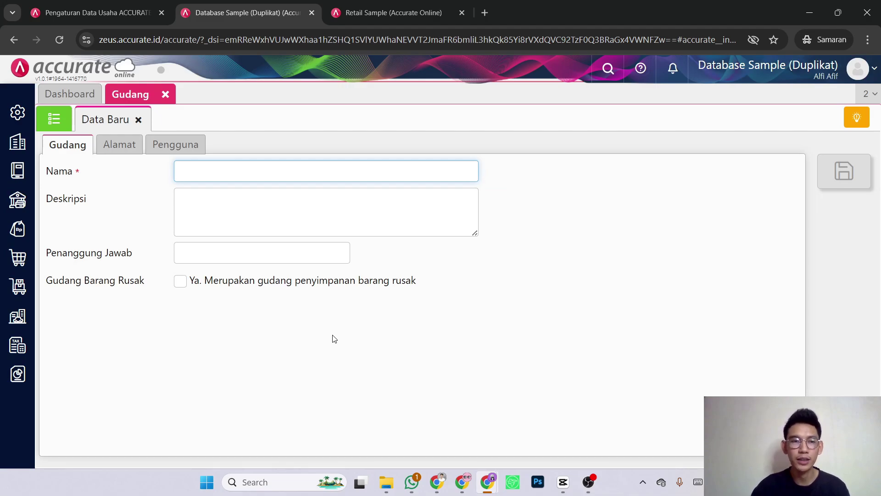
pyautogui.click(169, 148)
pyautogui.click(71, 151)
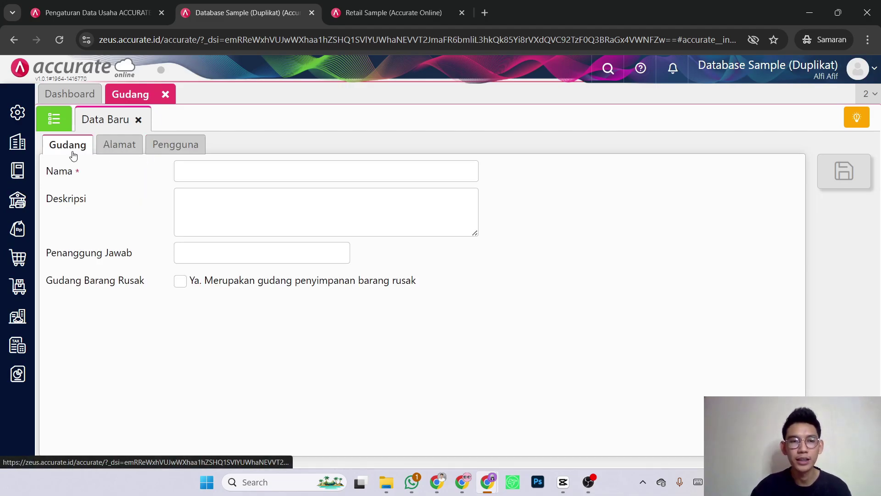
pyautogui.click(205, 174)
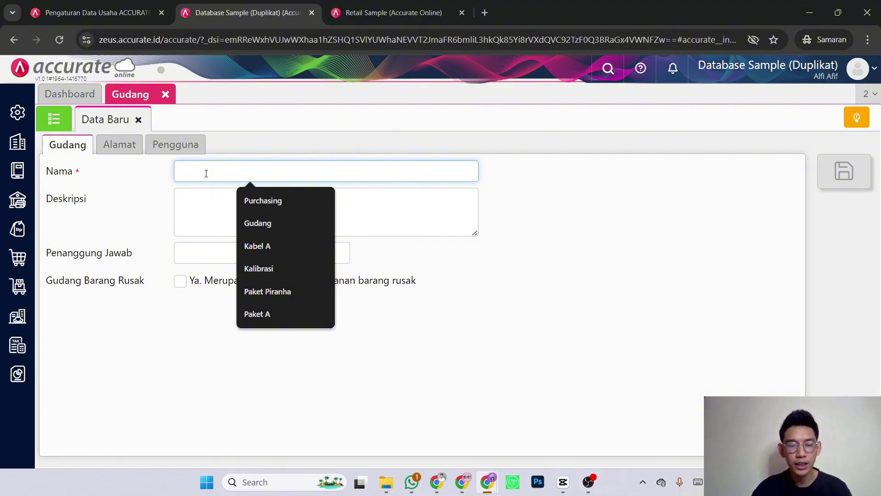
pyautogui.write('Surabay')
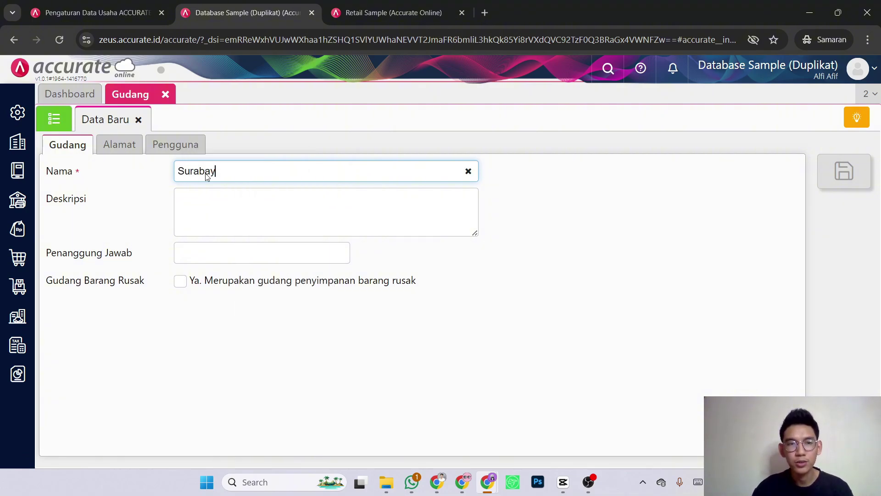
pyautogui.write('a')
pyautogui.click(843, 171)
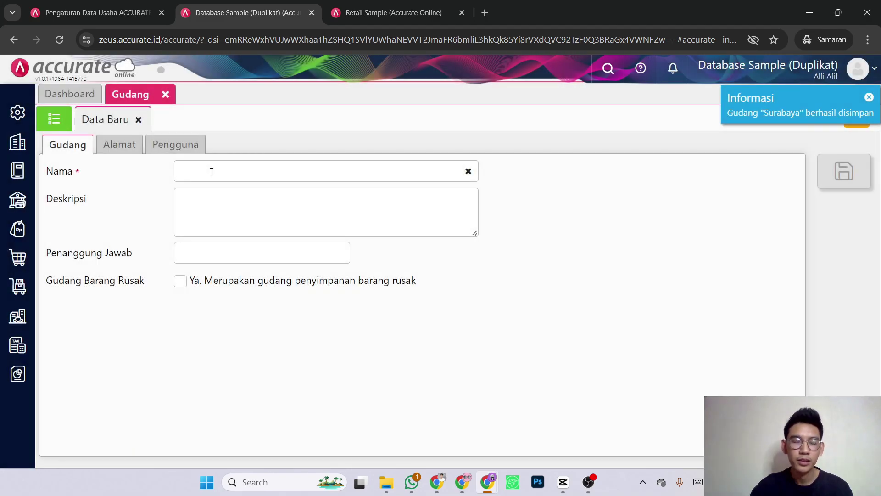
# Rename the Utama warehouse as Jakarta and save it
pyautogui.click(211, 171)
pyautogui.click(52, 120)
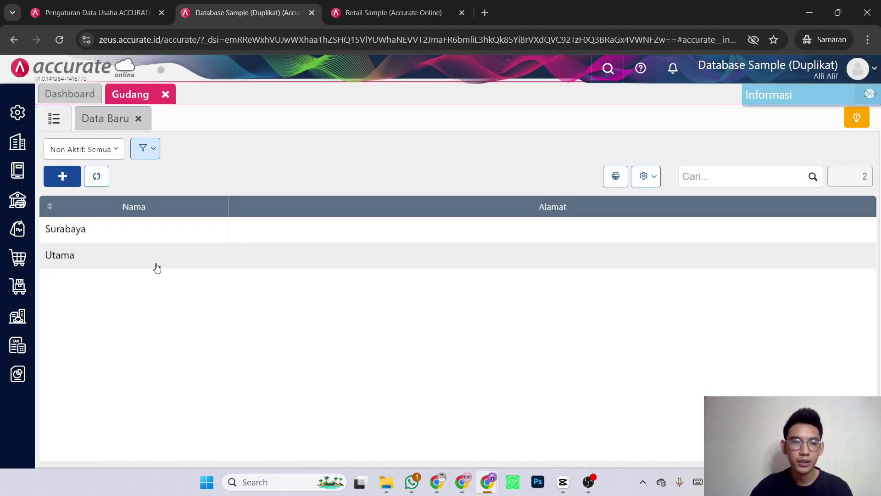
pyautogui.click(130, 255)
pyautogui.doubleClick(176, 173)
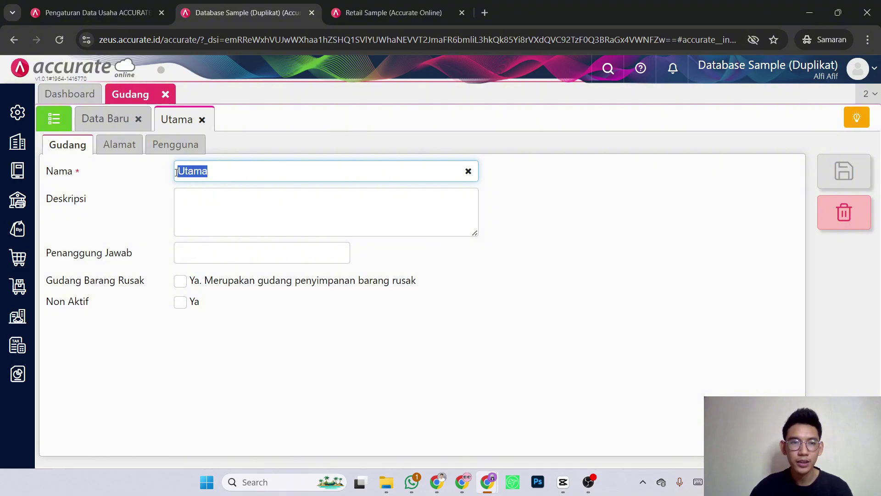
pyautogui.write('Jakarta')
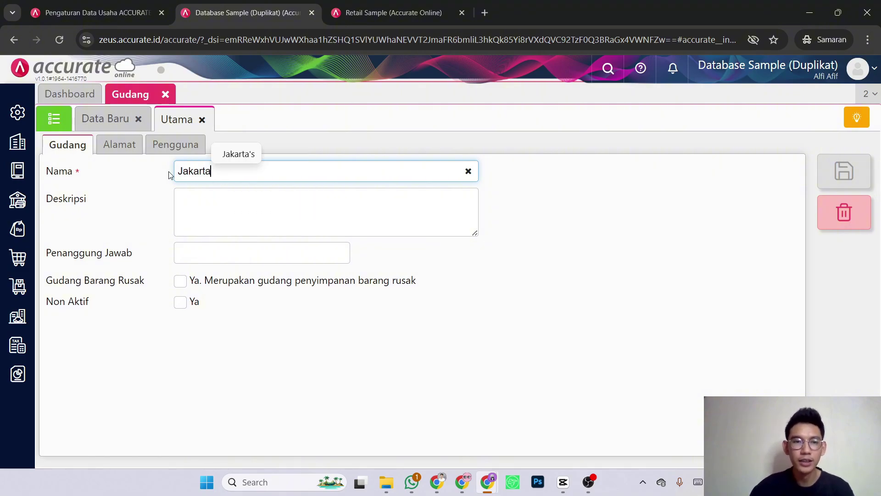
pyautogui.click(842, 172)
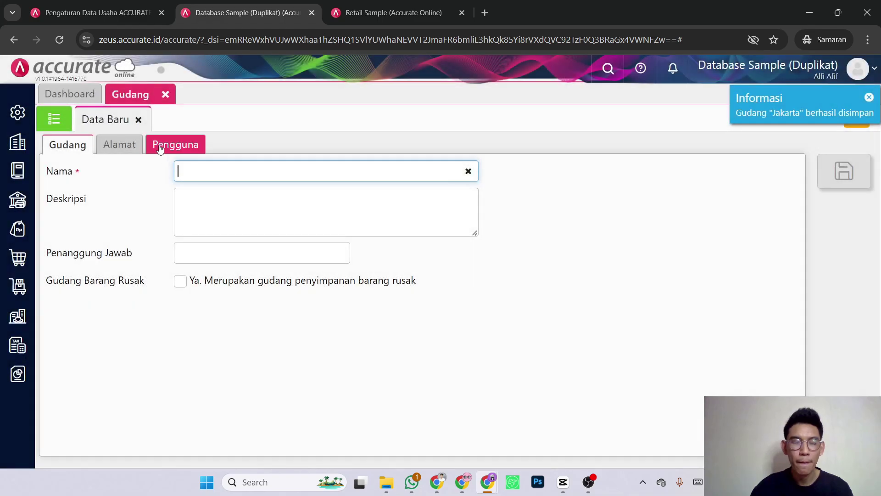
# Check the user access setting on a blank warehouse record and close the Gudang page
pyautogui.click(176, 145)
pyautogui.click(69, 146)
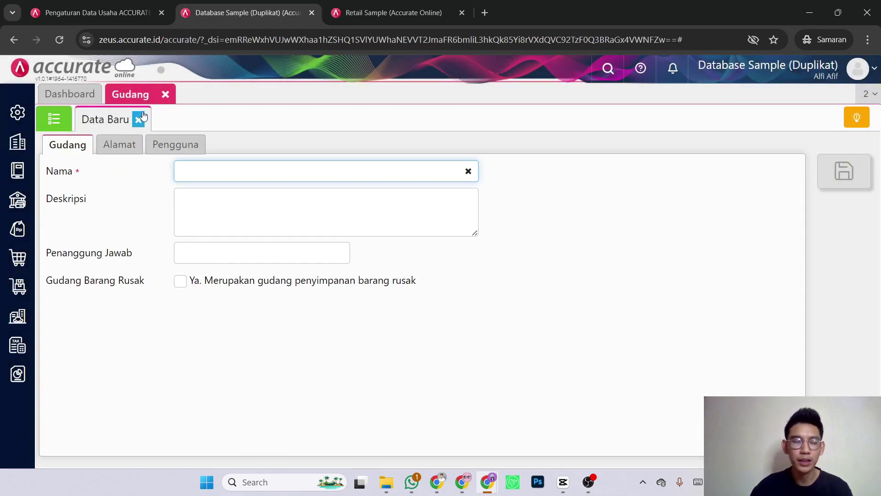
pyautogui.click(170, 148)
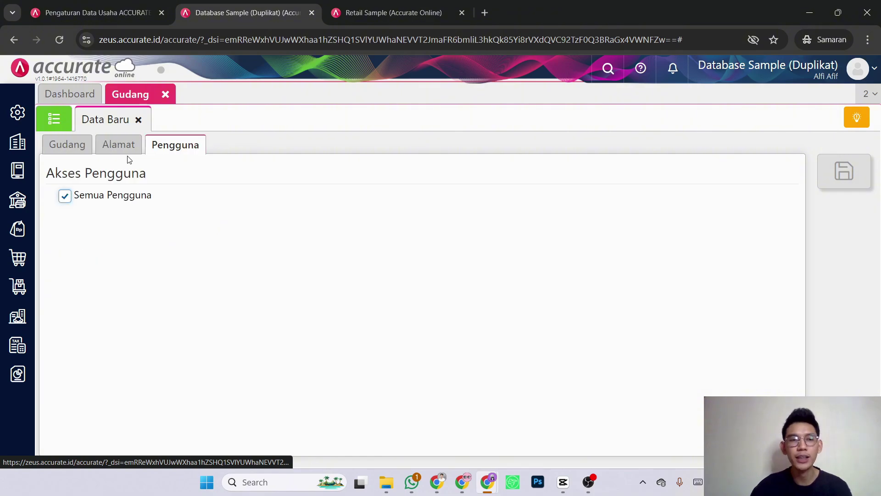
pyautogui.click(165, 95)
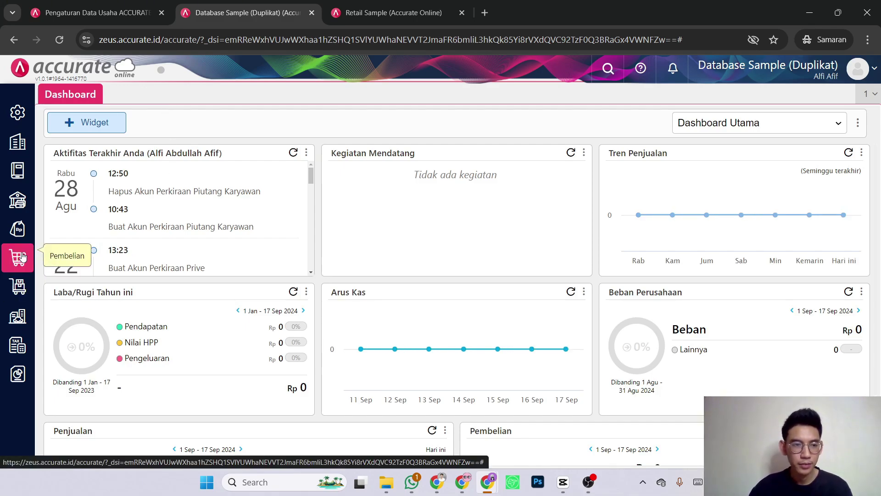
# Reopen the Mouse Logitech item from the Barang & Jasa list and show its opening stock
pyautogui.click(19, 285)
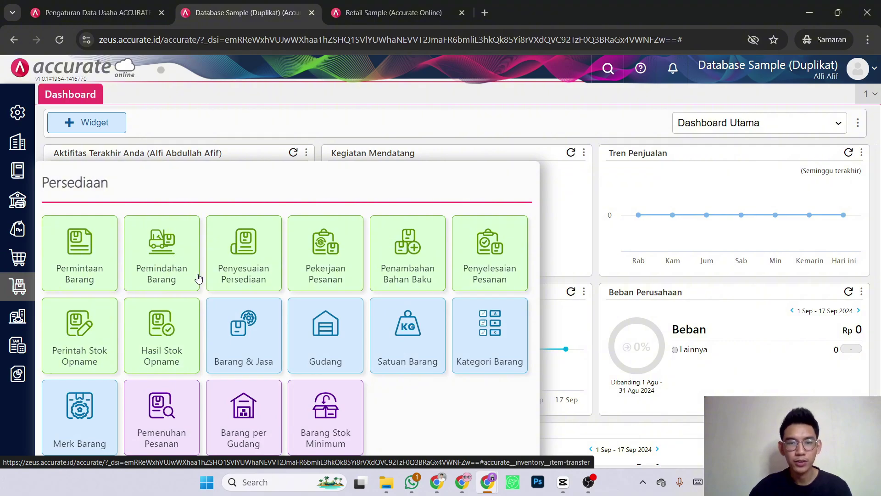
pyautogui.click(255, 349)
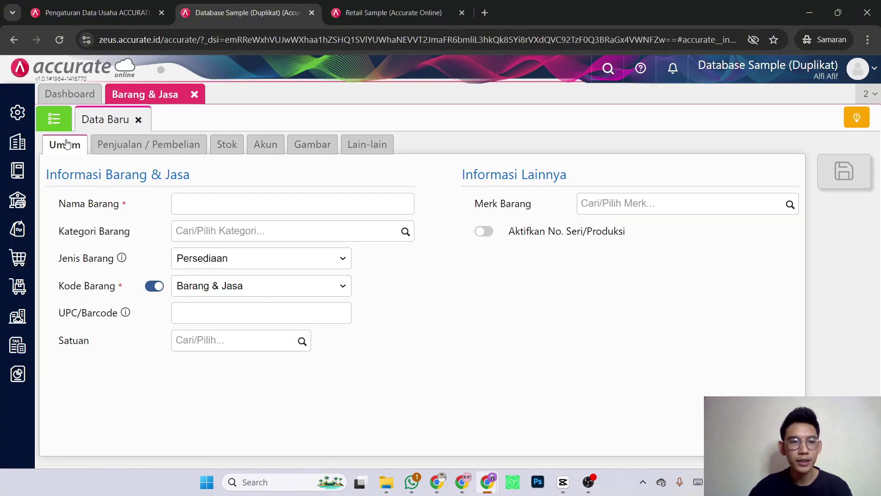
pyautogui.click(56, 121)
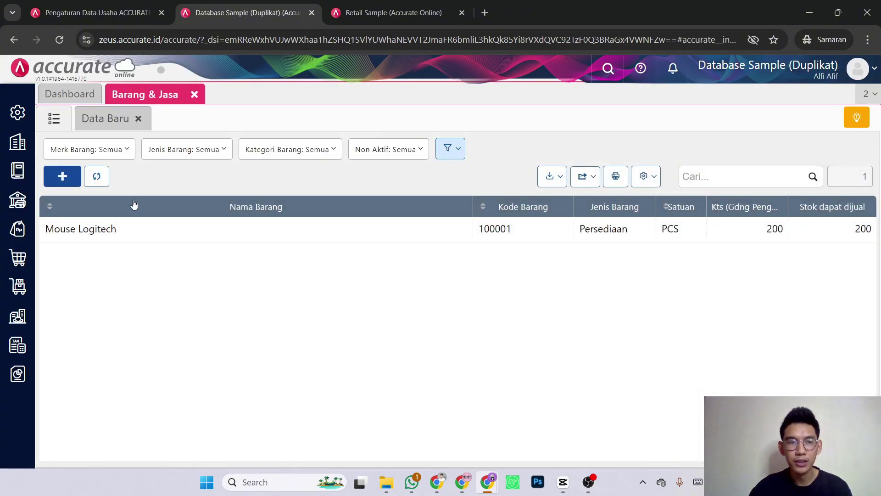
pyautogui.click(152, 233)
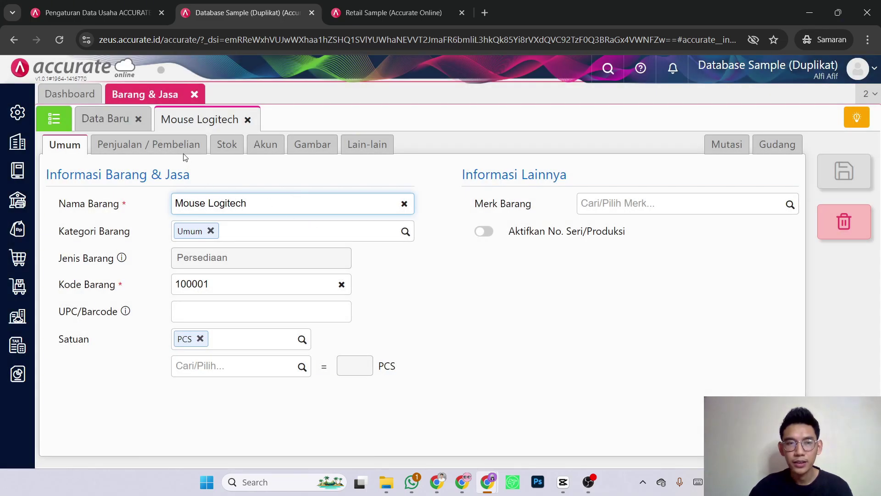
pyautogui.click(227, 144)
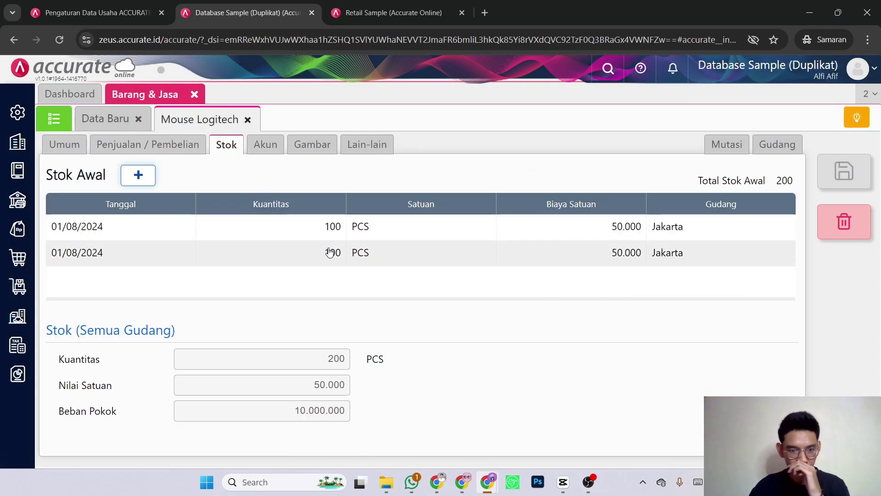
# Examine the branch and warehouse of both existing opening stock entries, closing each without changes
pyautogui.click(281, 226)
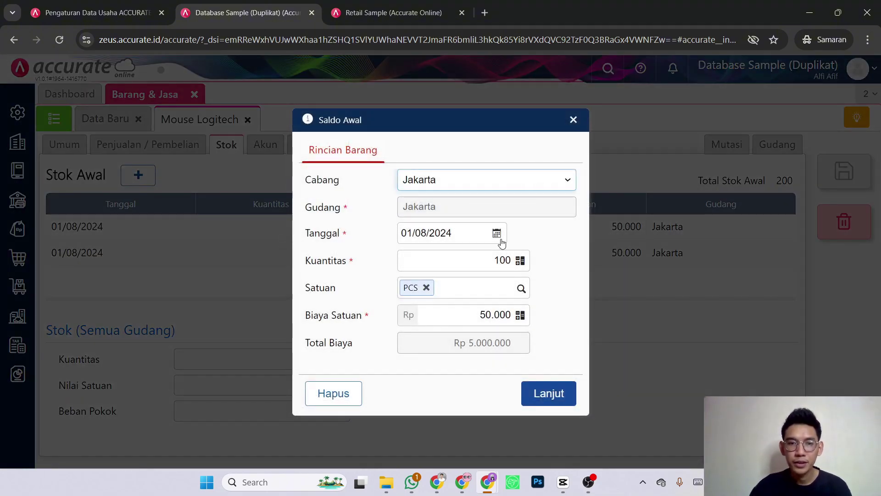
pyautogui.click(573, 119)
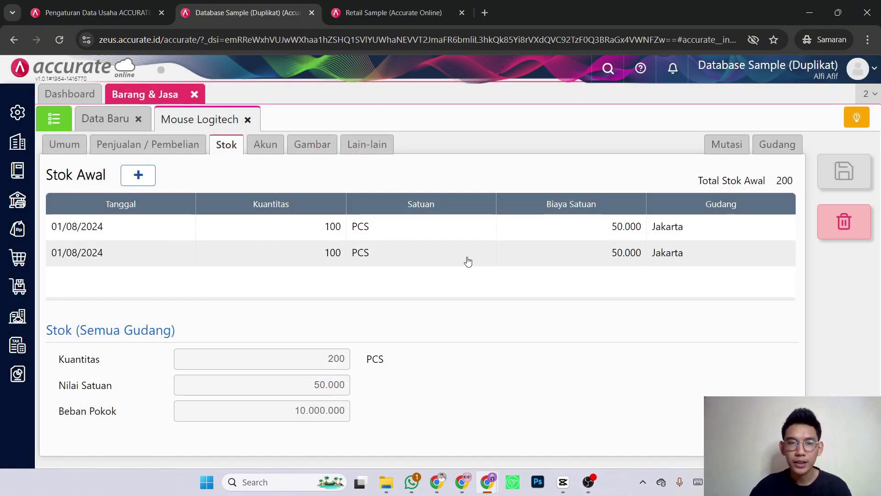
pyautogui.click(458, 256)
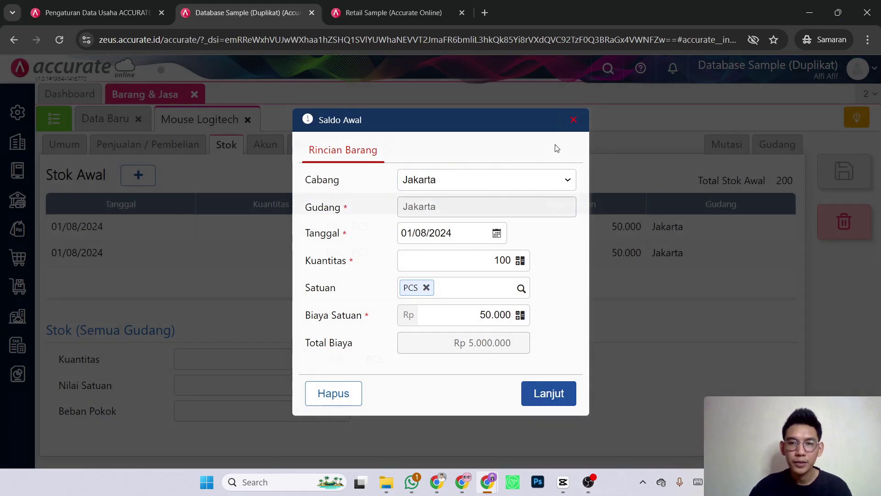
pyautogui.click(573, 120)
pyautogui.click(486, 243)
pyautogui.click(573, 121)
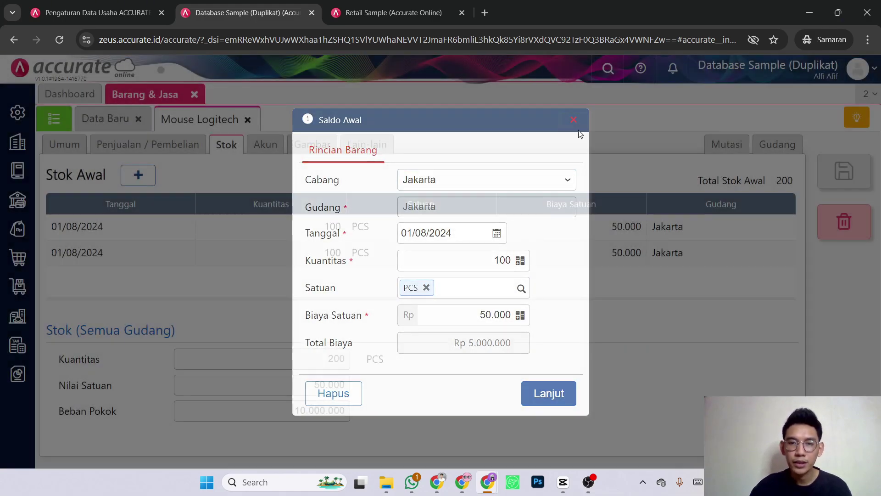
pyautogui.click(476, 257)
pyautogui.click(571, 123)
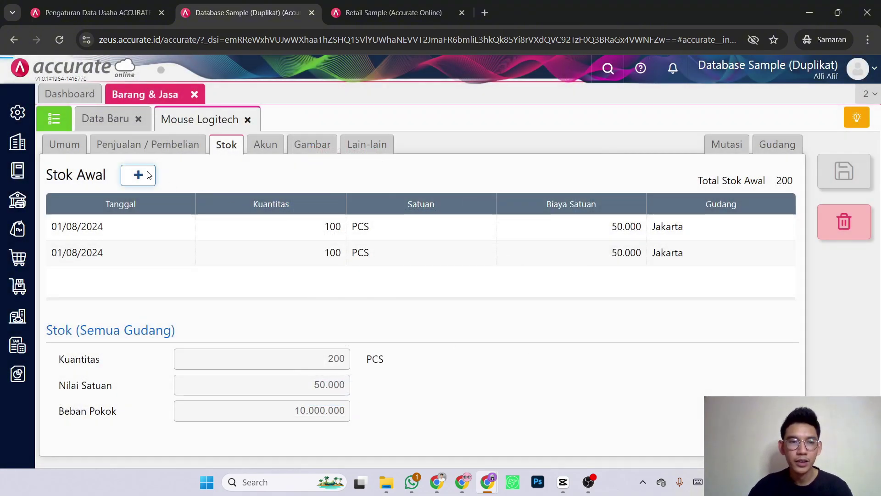
# Start a new opening stock entry for Mouse Logitech with branch Surabaya and warehouse Surabaya
pyautogui.click(139, 174)
pyautogui.click(490, 186)
pyautogui.click(516, 201)
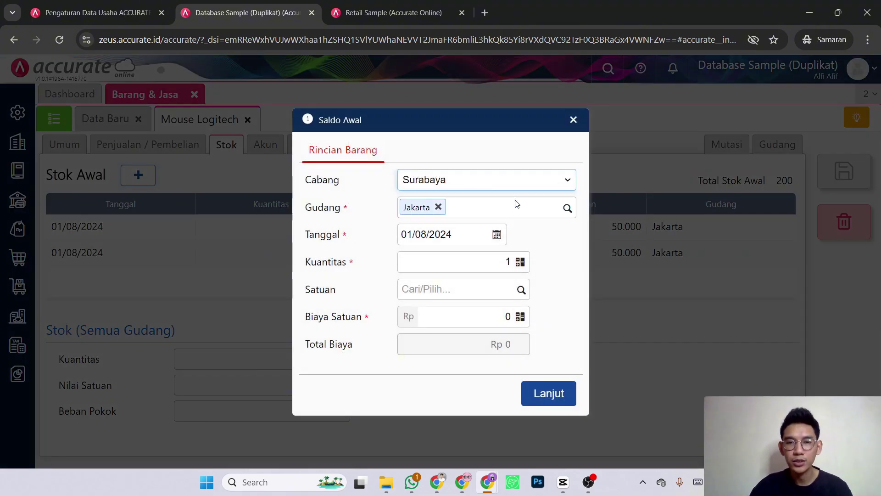
pyautogui.click(563, 213)
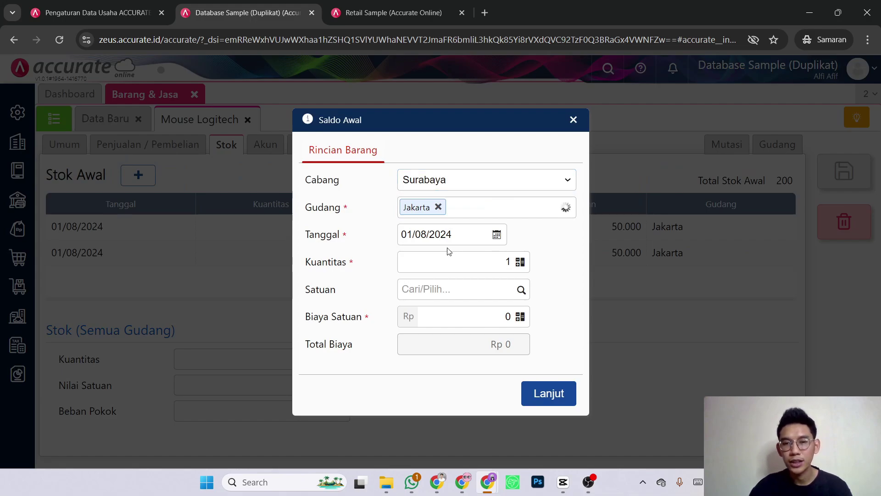
pyautogui.click(448, 232)
# Set the entry's quantity to 100, unit cost to Rp 50.000 and unit to PCS, confirm it and save the item
pyautogui.click(484, 266)
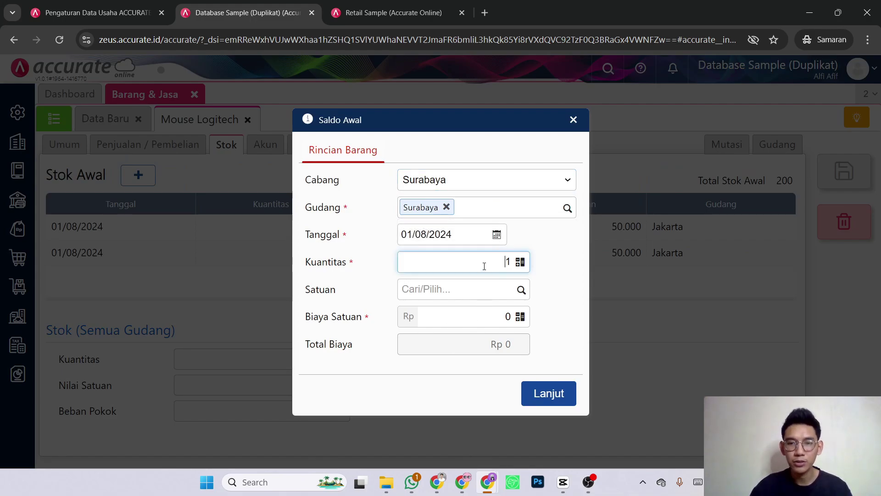
pyautogui.press('BackSpace')
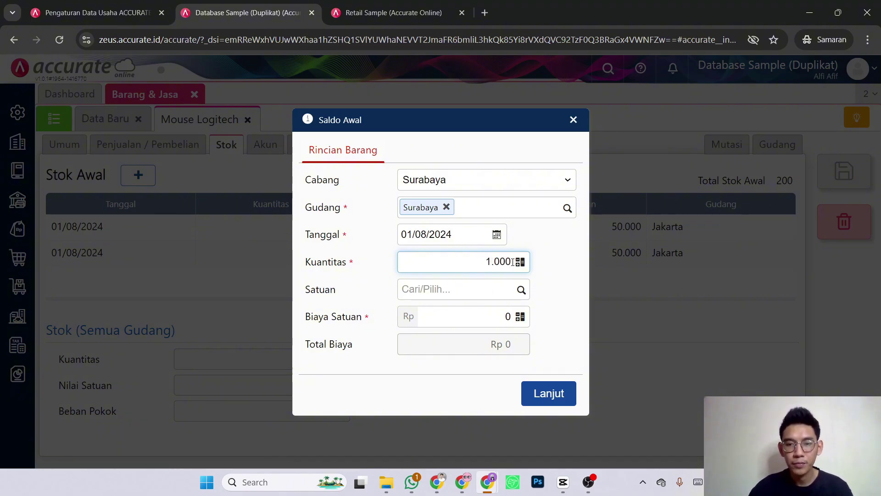
pyautogui.click(491, 315)
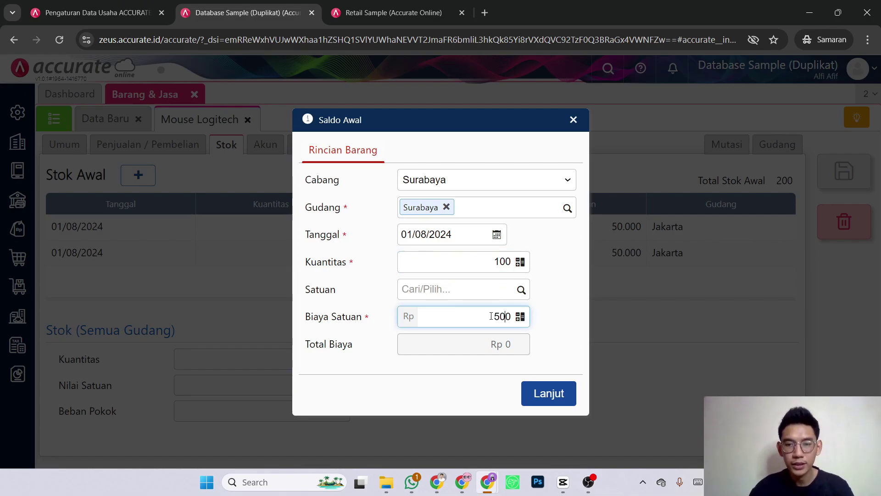
pyautogui.click(523, 298)
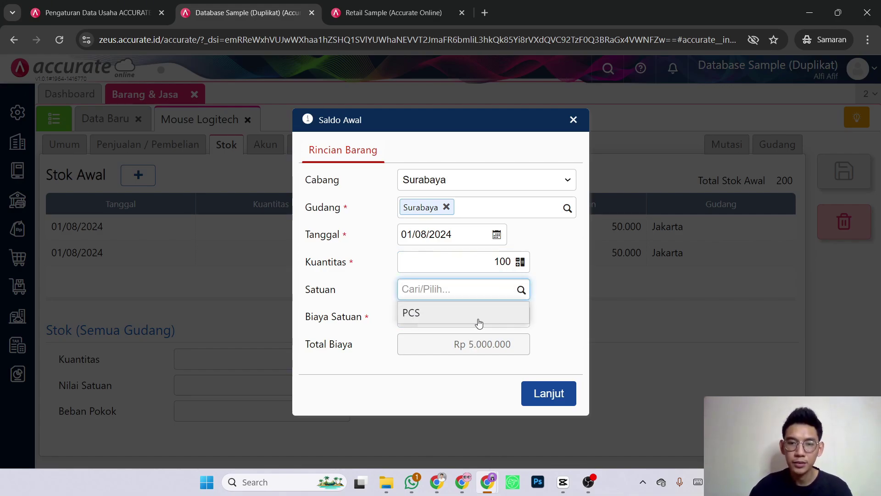
pyautogui.click(477, 317)
pyautogui.click(553, 390)
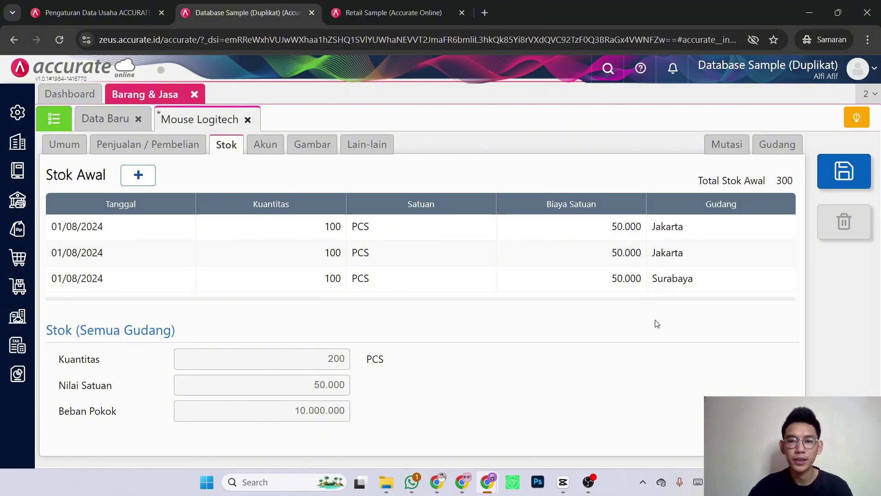
pyautogui.click(844, 174)
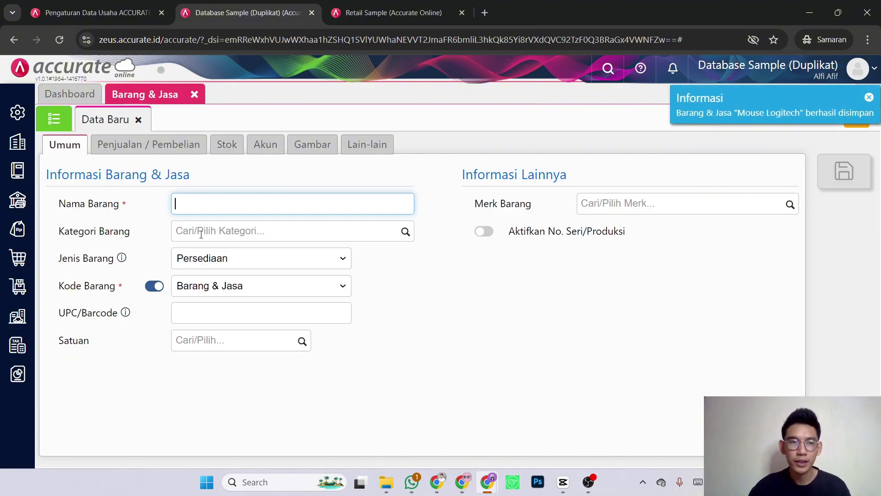
# Reopen Mouse Logitech from the item list to check its opening stock per warehouse, and close the Barang & Jasa page
pyautogui.click(53, 119)
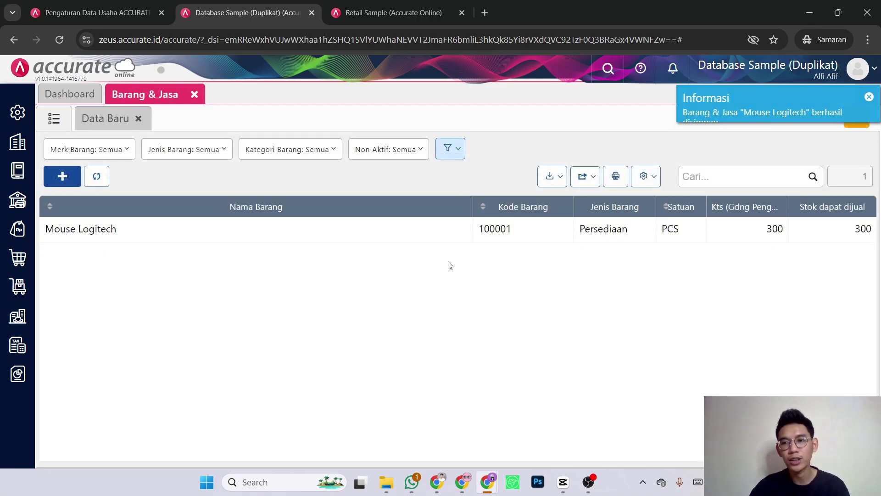
pyautogui.click(591, 240)
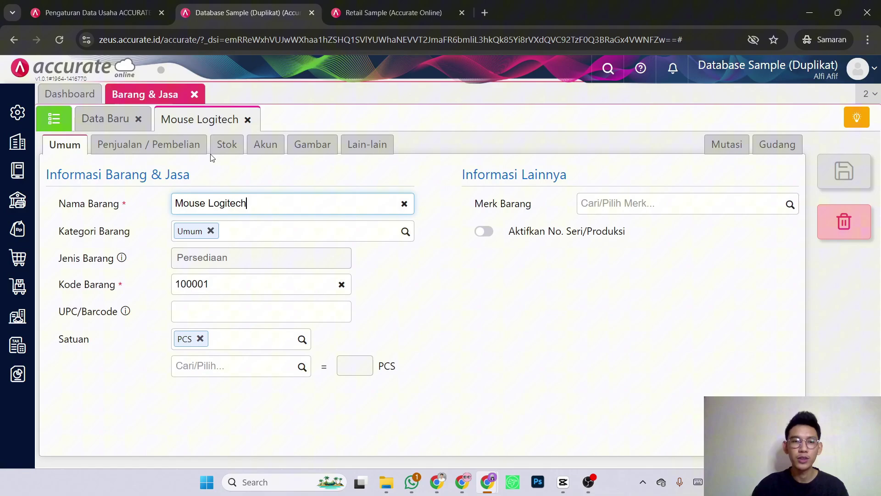
pyautogui.click(226, 146)
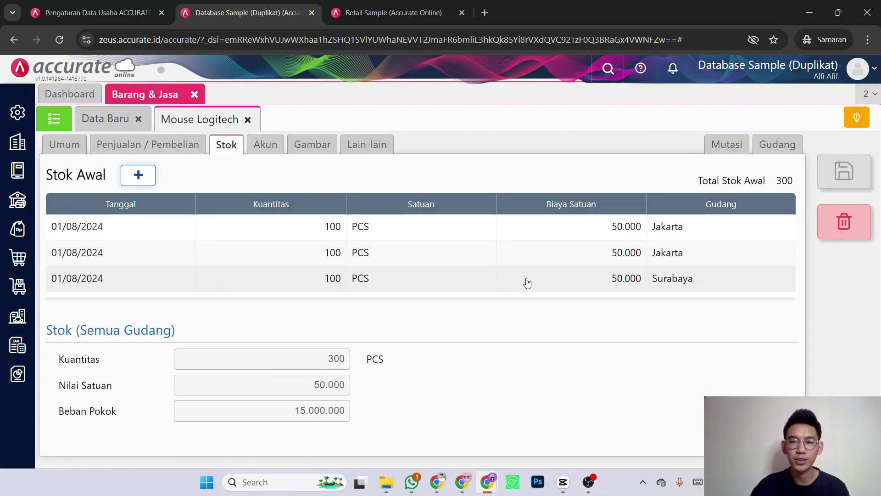
pyautogui.click(247, 119)
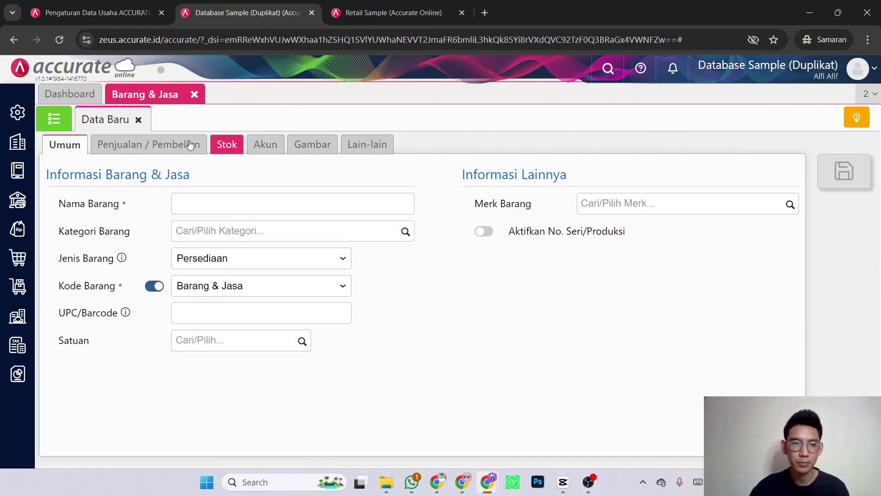
pyautogui.click(138, 119)
pyautogui.click(194, 94)
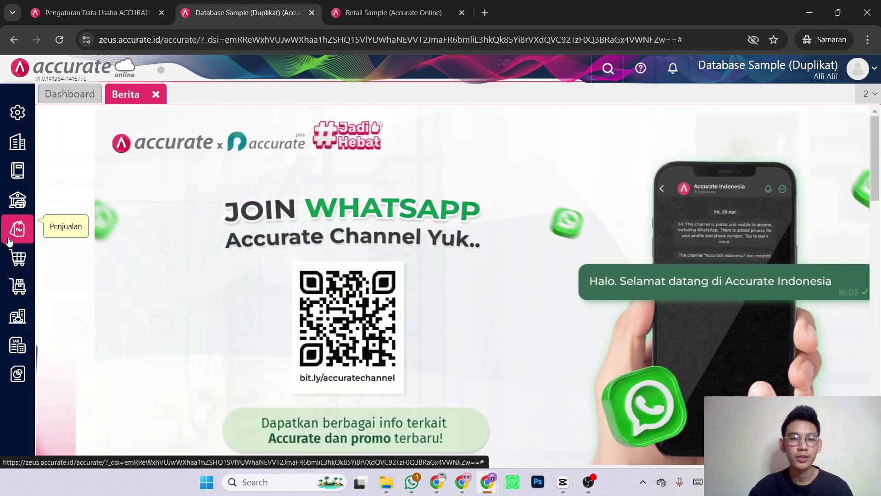
# Create a new sales invoice (Faktur Penjualan) and save the entered customer name as a new customer
pyautogui.click(17, 228)
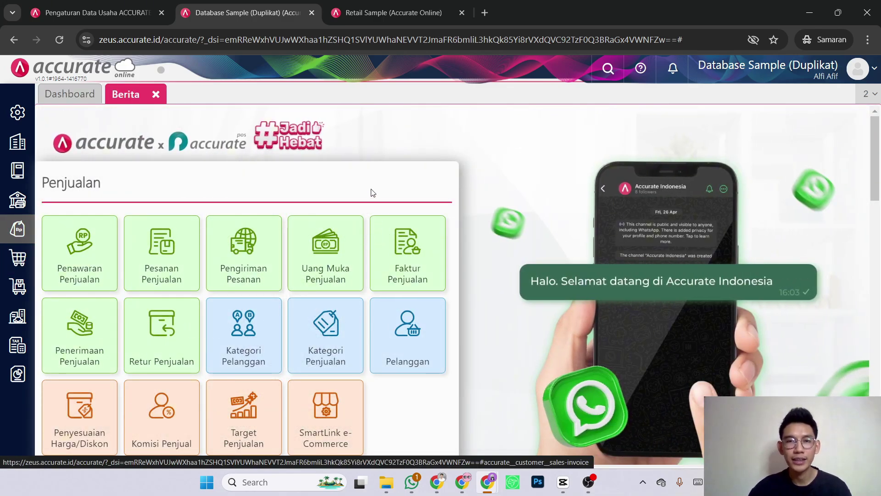
pyautogui.click(416, 261)
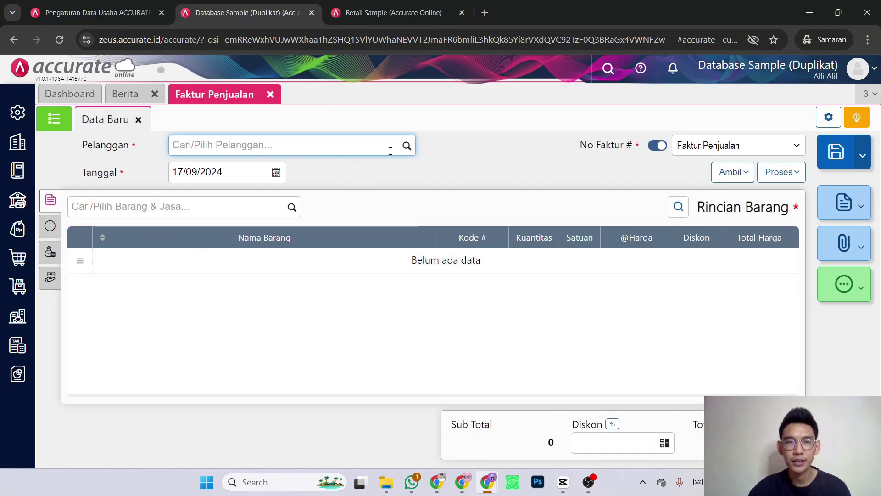
pyautogui.click(406, 145)
pyautogui.write('Milah')
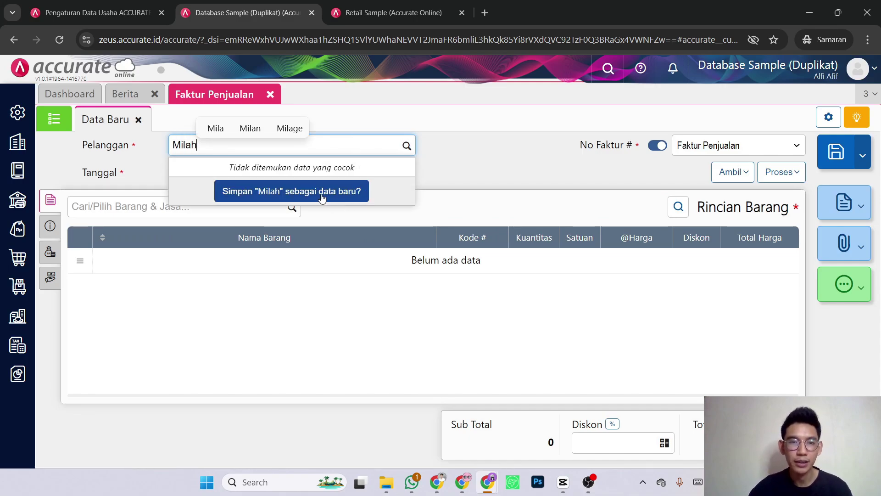
pyautogui.click(318, 192)
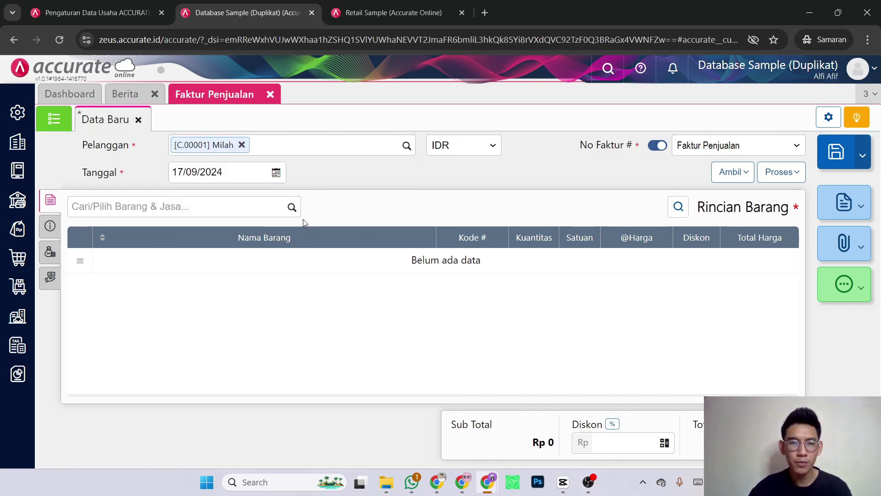
# Add Mouse Logitech to the invoice with quantity 10 and unit price Rp 100.000
pyautogui.click(291, 207)
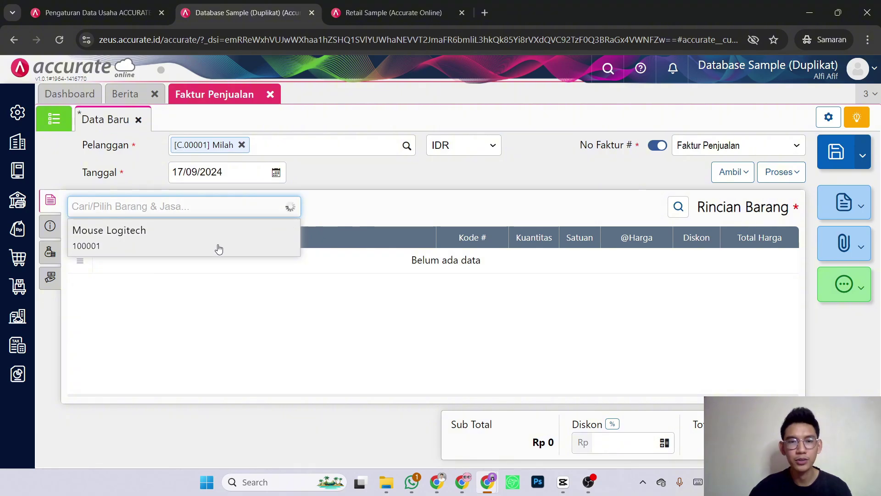
pyautogui.click(232, 252)
pyautogui.click(493, 209)
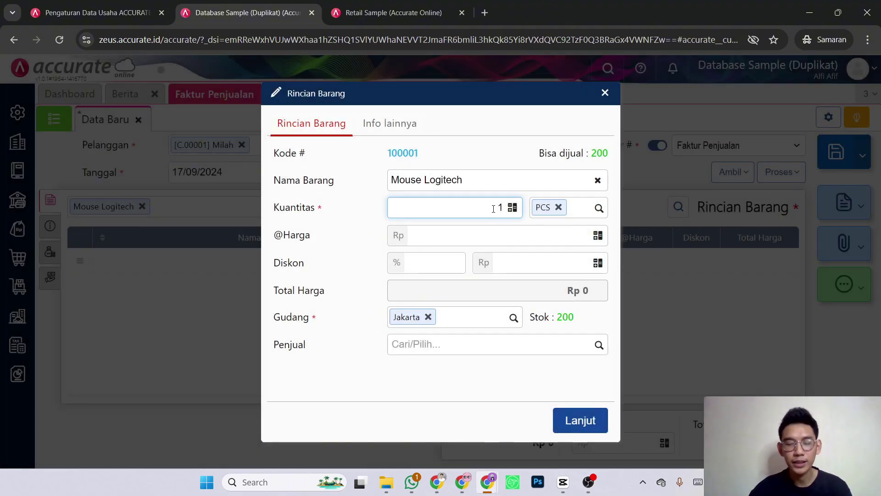
pyautogui.click(512, 240)
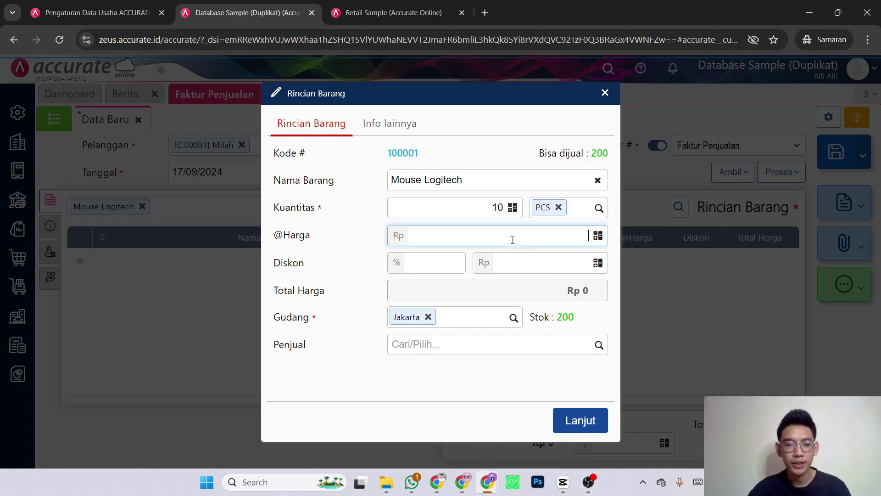
pyautogui.write('100.000')
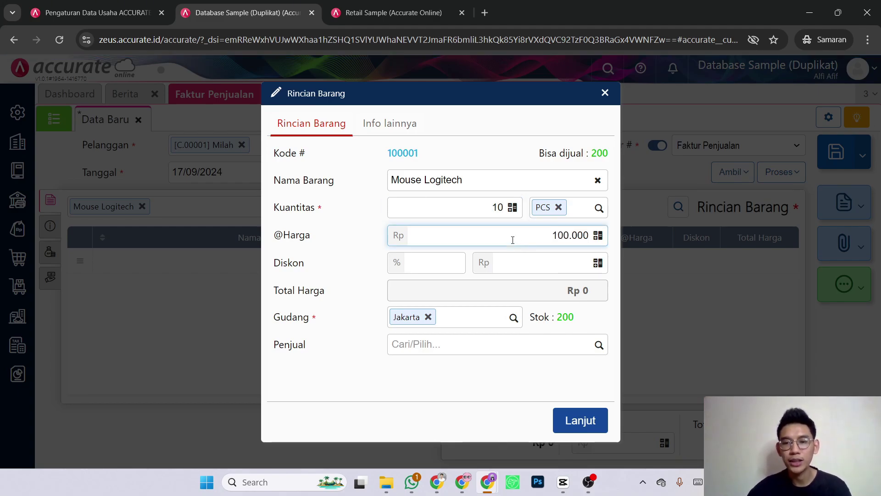
pyautogui.click(513, 371)
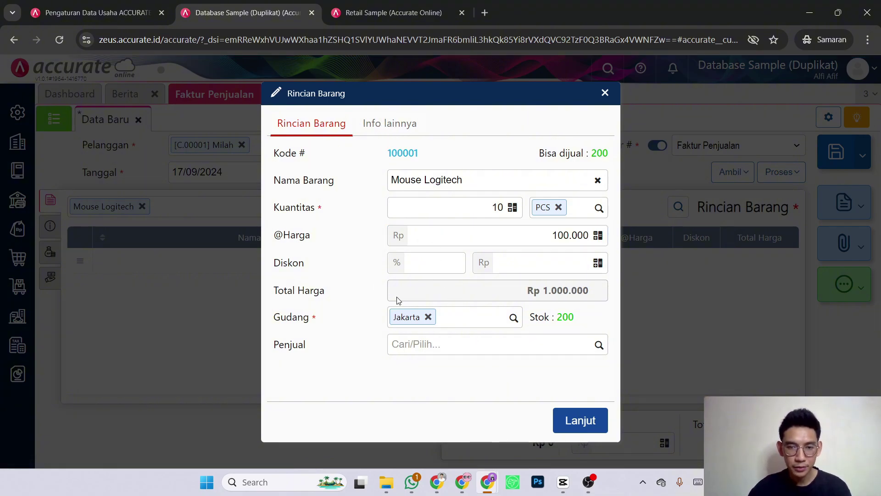
# Switch the item line's warehouse to Surabaya and back to Jakarta to compare stock, and confirm the line
pyautogui.click(379, 133)
pyautogui.click(328, 129)
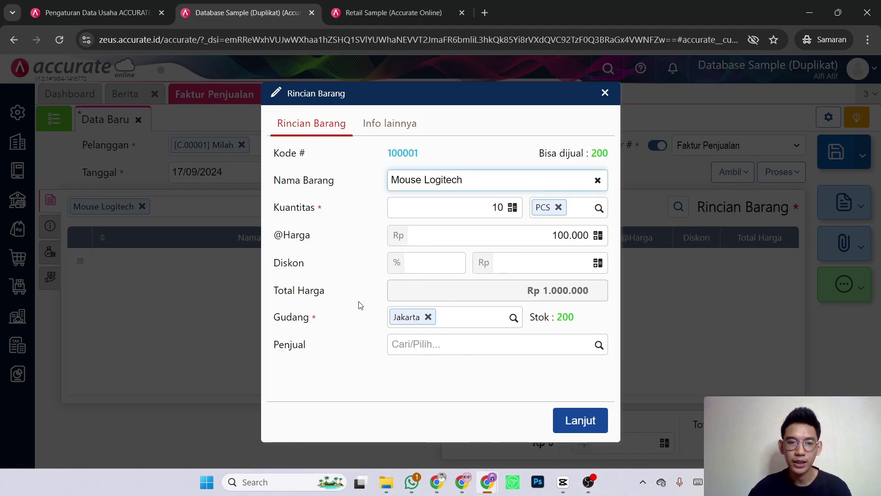
pyautogui.click(512, 317)
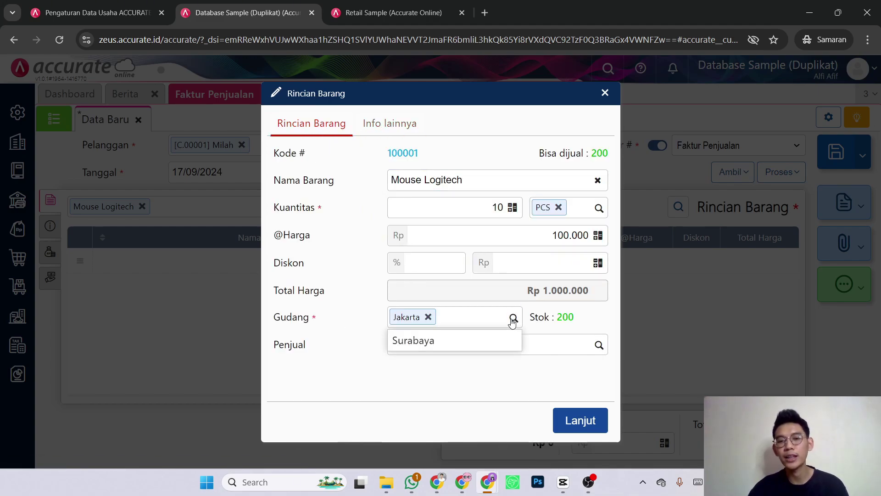
pyautogui.click(490, 342)
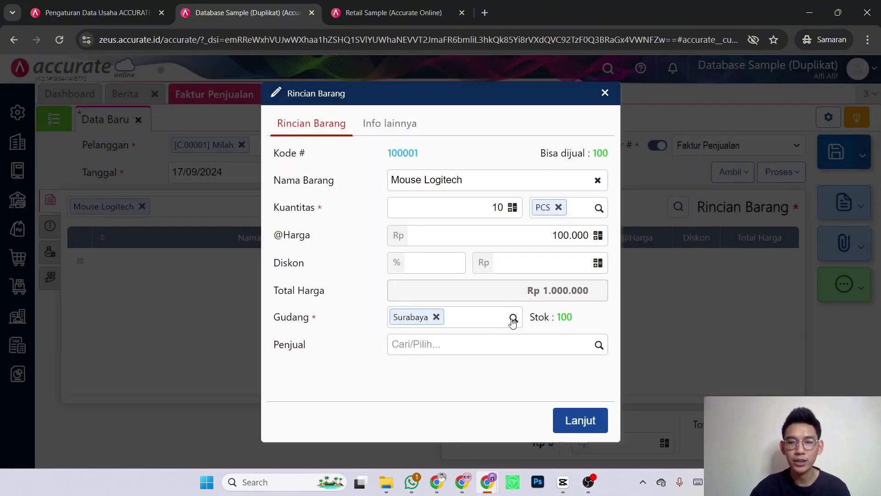
pyautogui.click(513, 317)
pyautogui.click(487, 343)
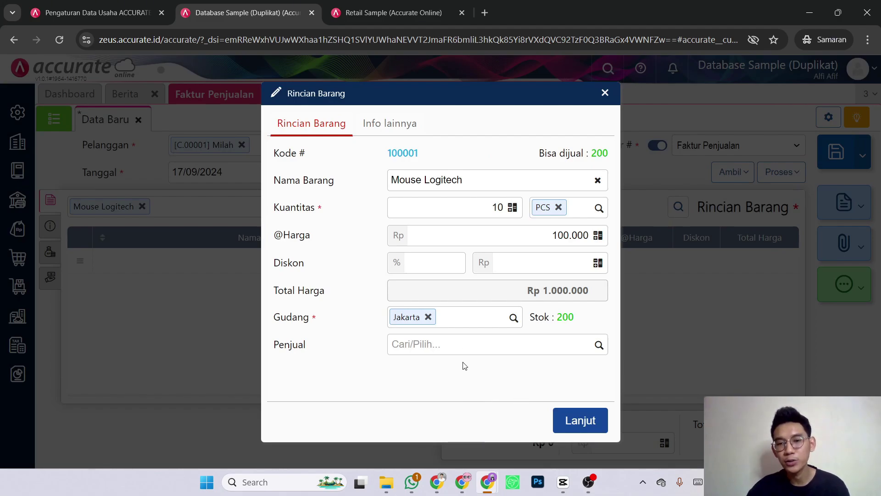
pyautogui.click(578, 421)
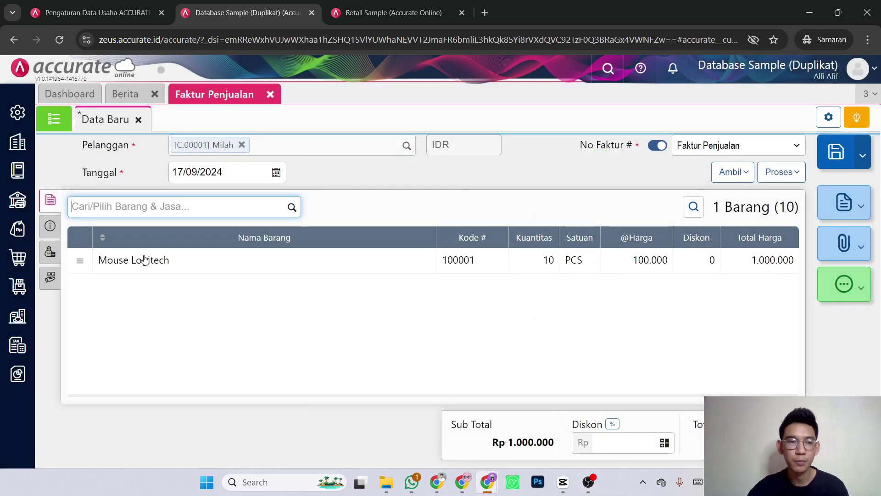
# Set the invoice's branch (Cabang) to Jakarta in its additional information
pyautogui.click(52, 226)
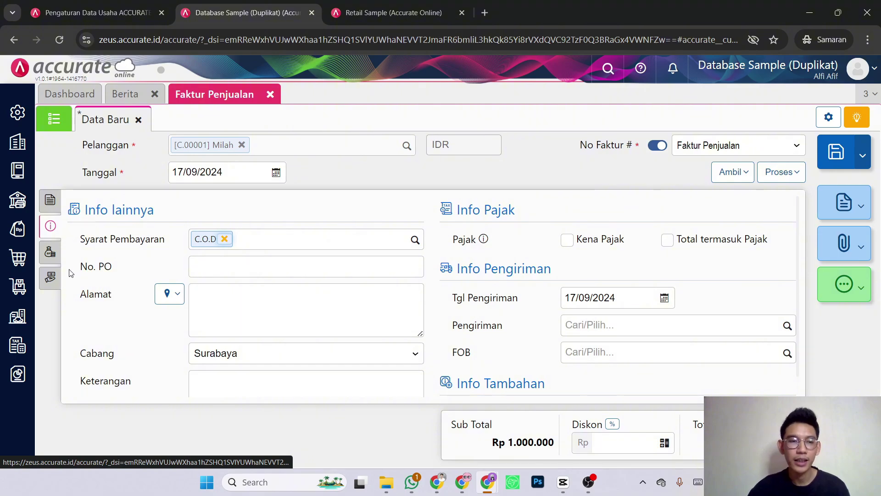
pyautogui.click(50, 226)
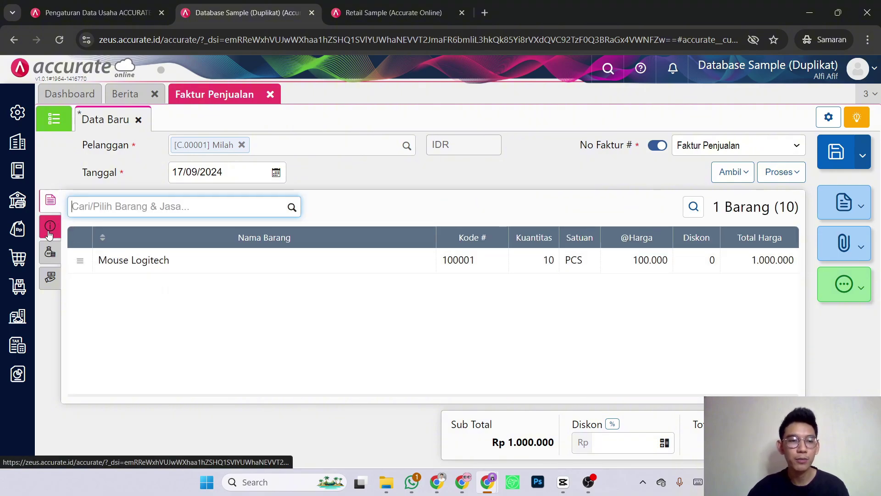
pyautogui.click(50, 227)
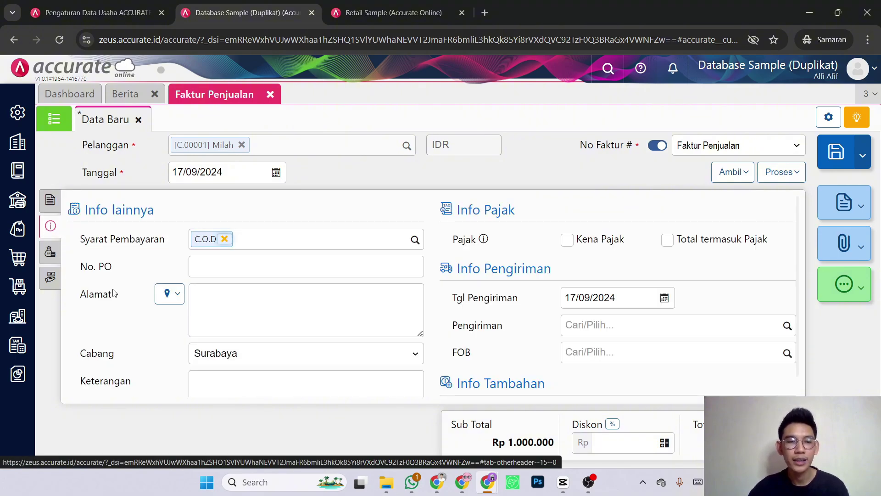
pyautogui.click(400, 362)
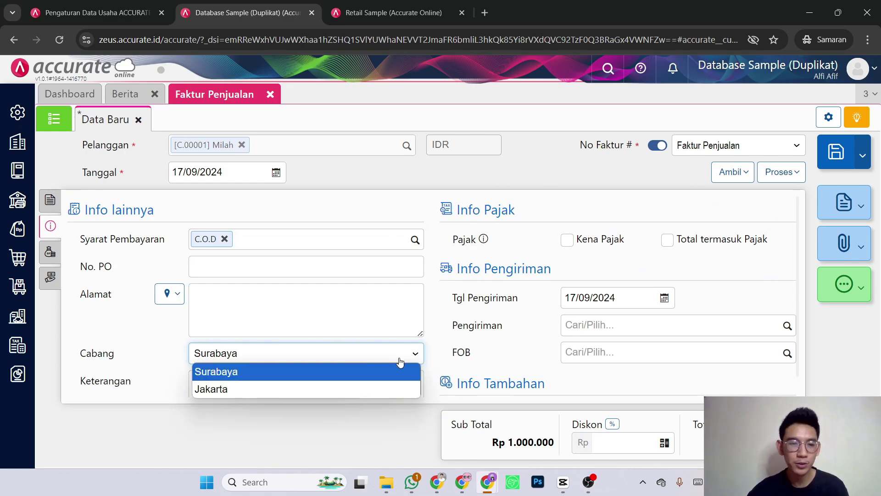
pyautogui.click(315, 387)
# Check the Mouse Logitech line's warehouse against the invoice's branch, and return to the item details
pyautogui.click(50, 200)
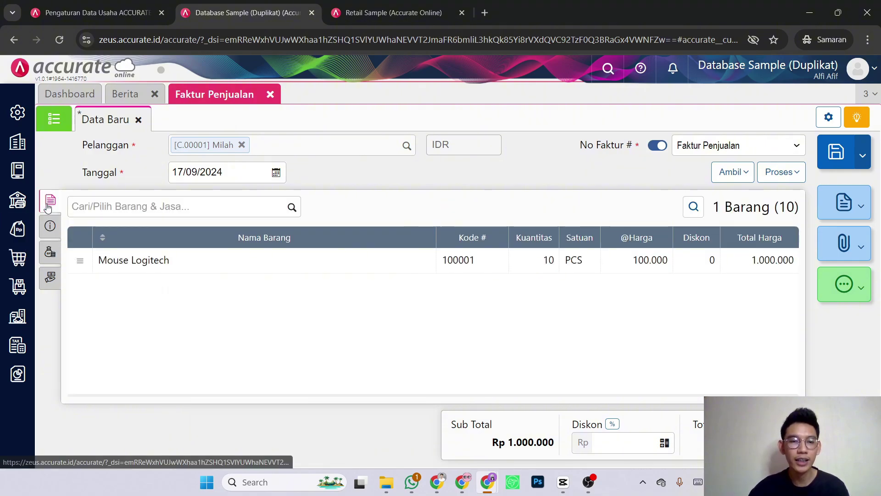
pyautogui.click(279, 260)
pyautogui.click(605, 93)
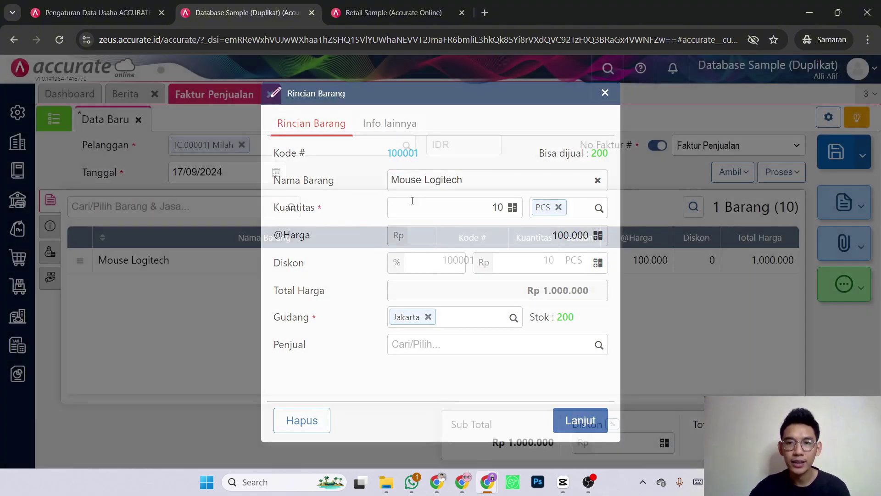
pyautogui.click(56, 234)
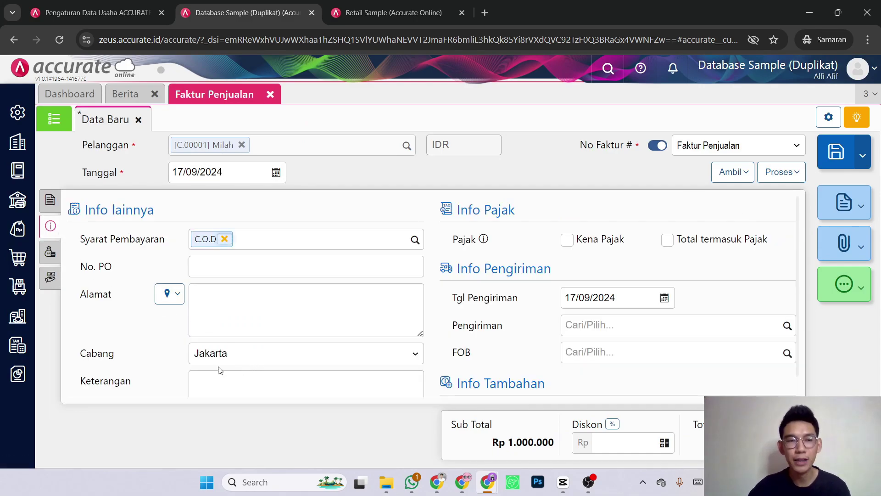
pyautogui.click(50, 199)
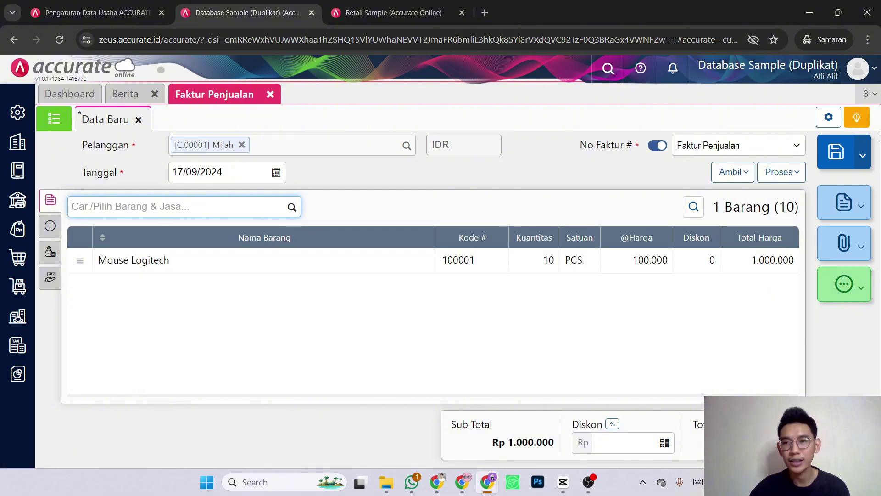
# Save the Jakarta sales invoice, and select the second customer in place of the first one on the new invoice
pyautogui.click(837, 154)
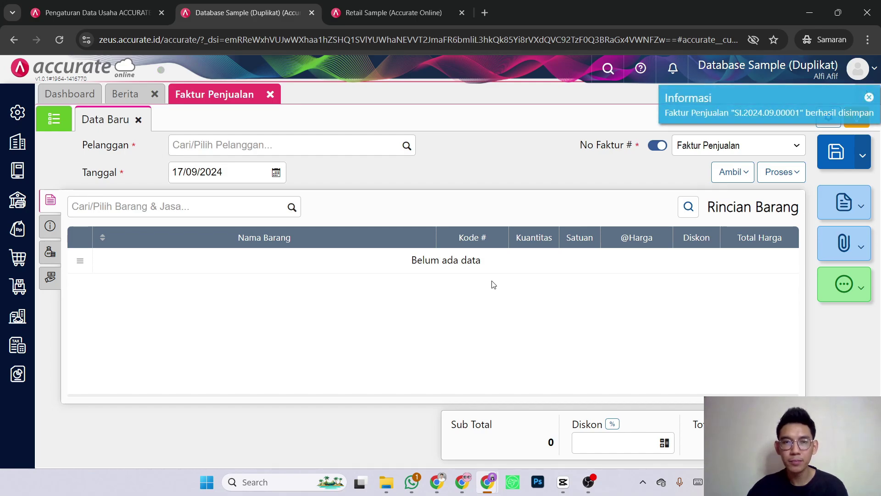
pyautogui.click(405, 145)
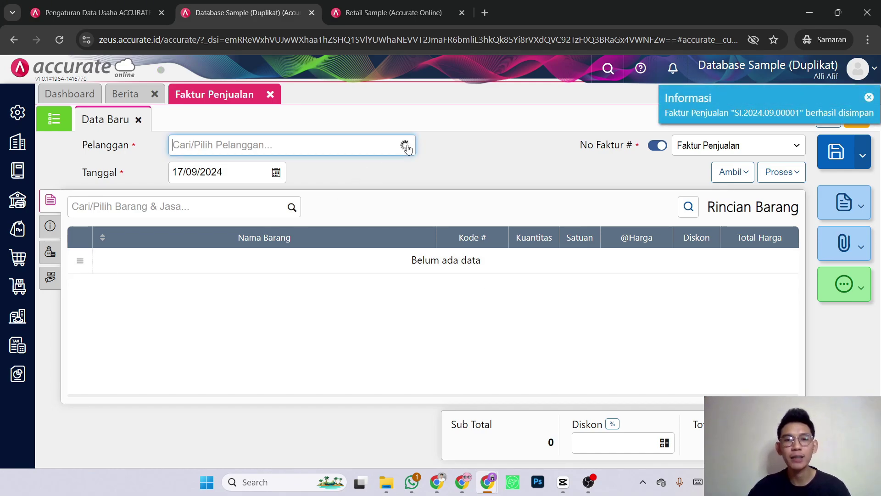
pyautogui.click(324, 179)
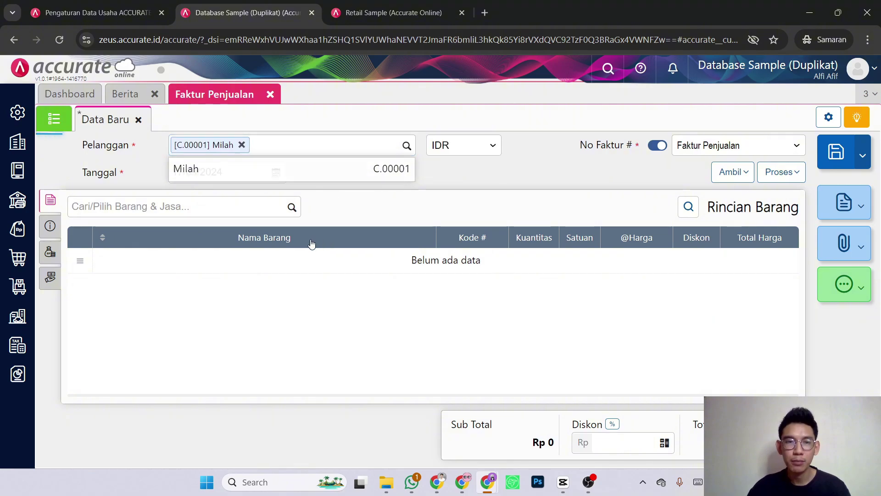
pyautogui.click(242, 145)
pyautogui.write('Alfi')
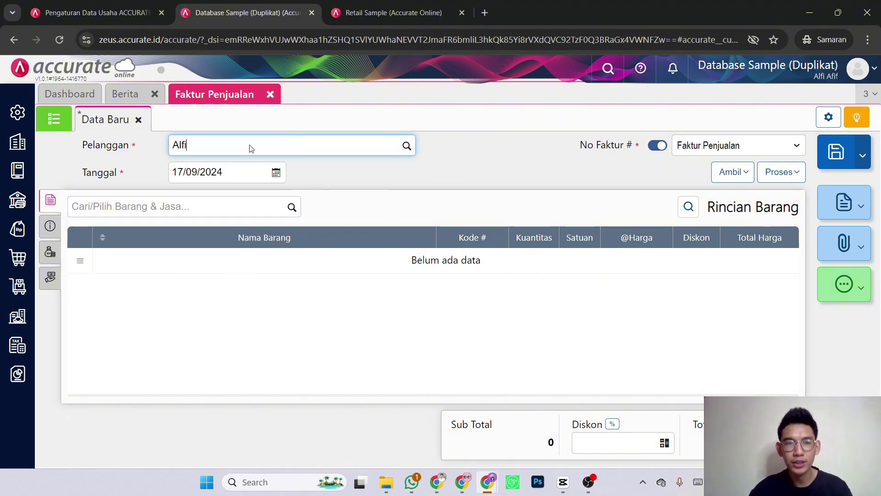
pyautogui.click(291, 195)
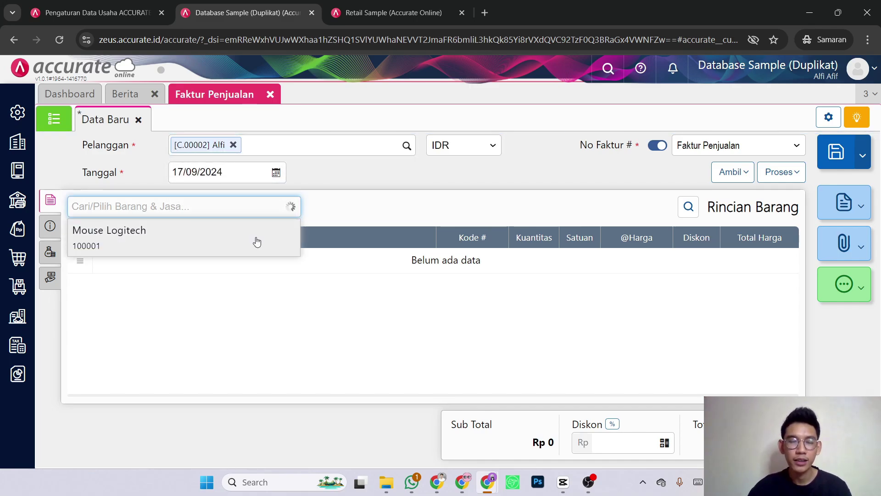
# Add Mouse Logitech from the Surabaya warehouse to the invoice with quantity 20 and unit price Rp 100.000
pyautogui.click(257, 239)
pyautogui.click(513, 317)
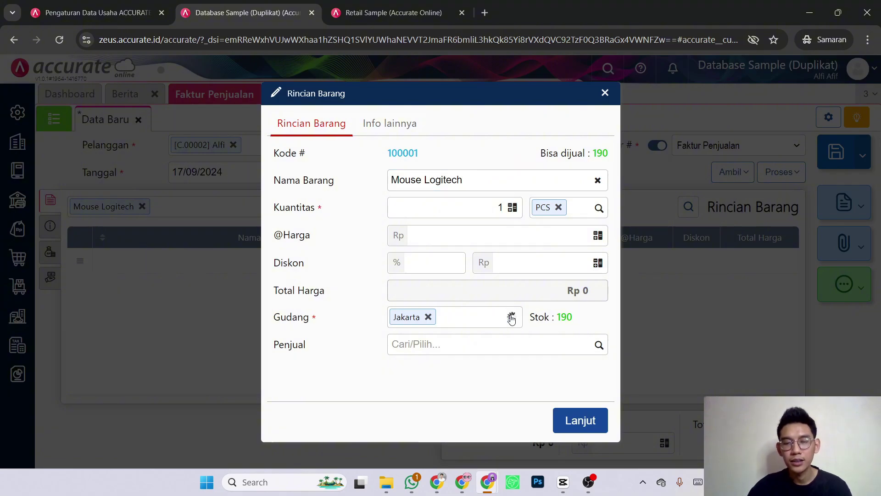
pyautogui.click(455, 342)
pyautogui.click(472, 206)
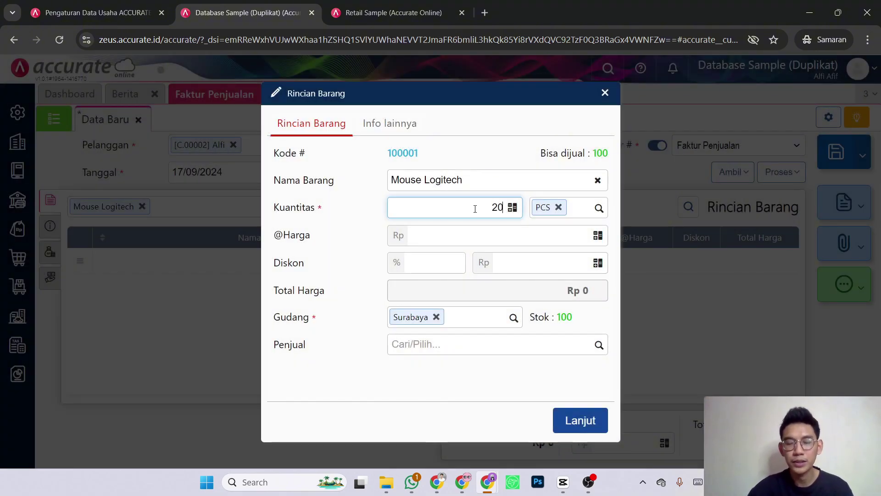
pyautogui.click(508, 244)
pyautogui.write('100.000')
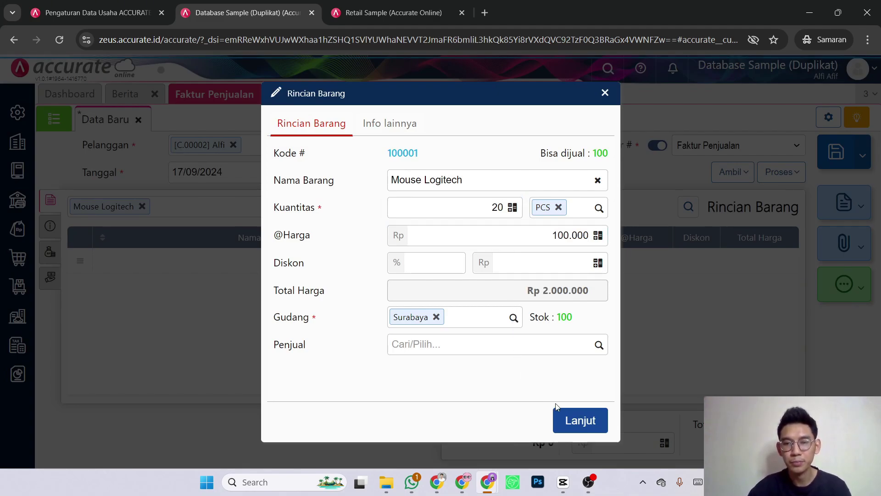
pyautogui.click(580, 421)
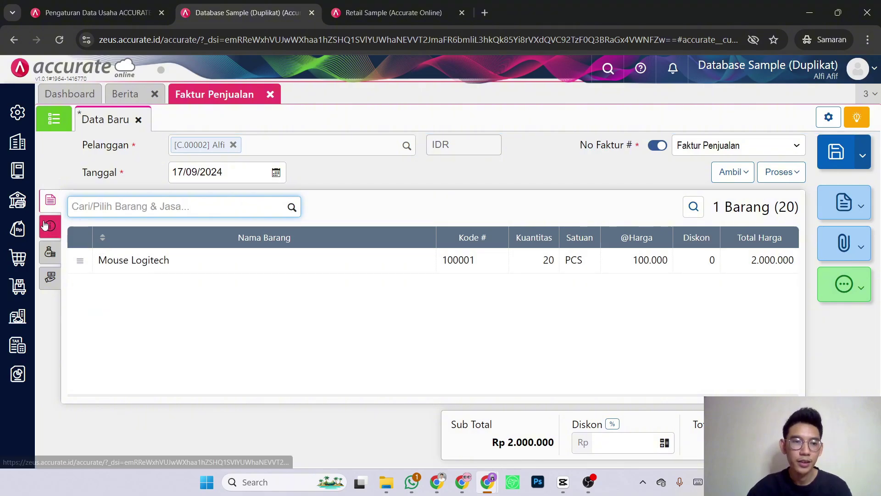
# Set the invoice's branch (Cabang) to Surabaya in its additional information, save the invoice, and close the open Faktur Penjualan and Berita pages
pyautogui.click(50, 229)
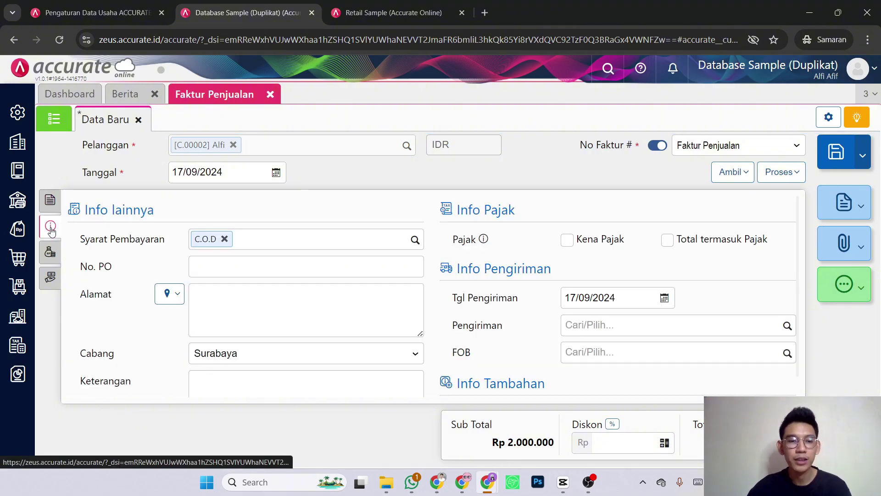
pyautogui.click(327, 356)
pyautogui.click(303, 371)
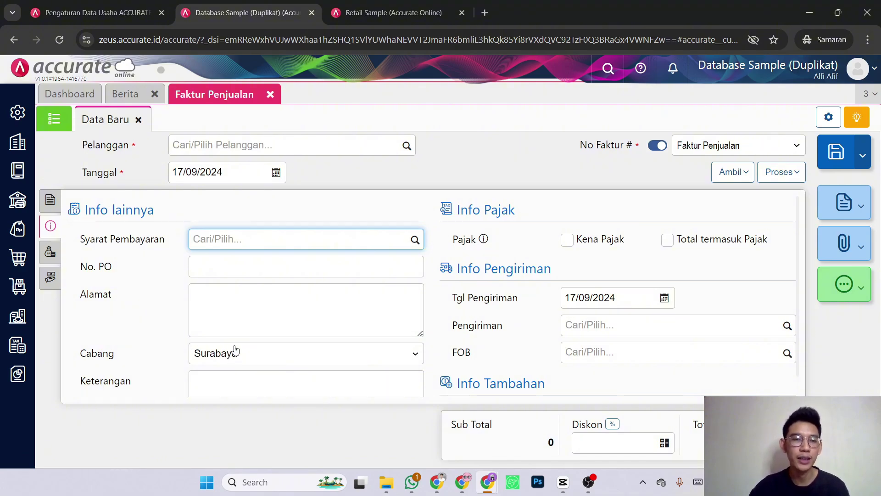
pyautogui.click(270, 96)
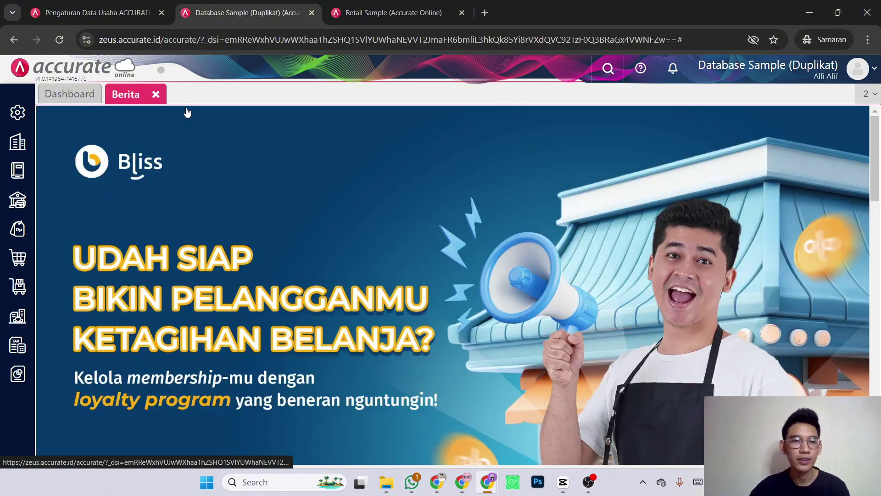
pyautogui.click(155, 94)
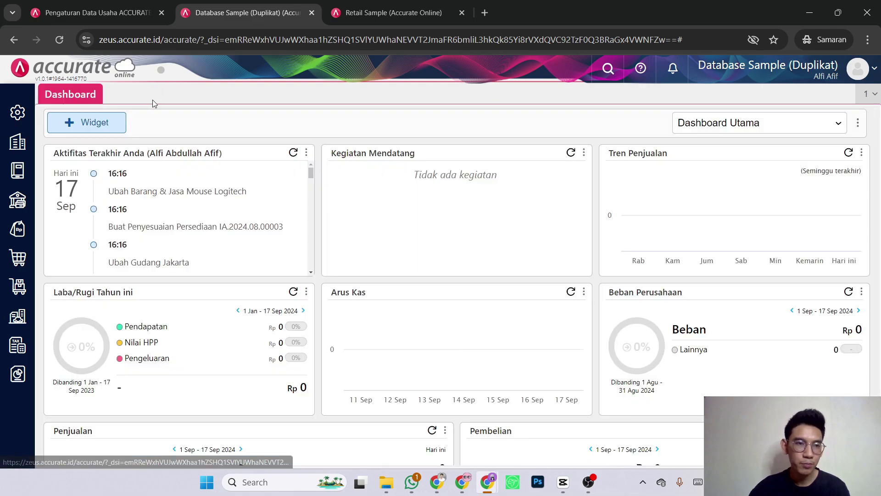
pyautogui.click(10, 171)
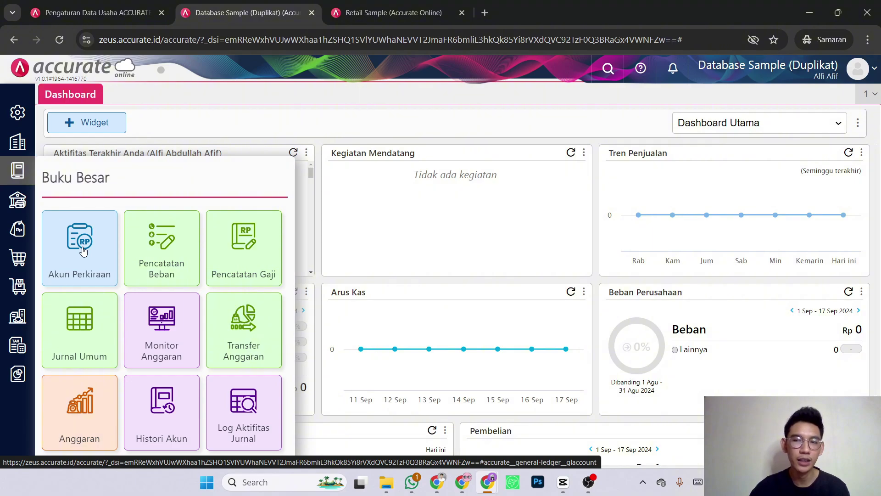
pyautogui.click(82, 251)
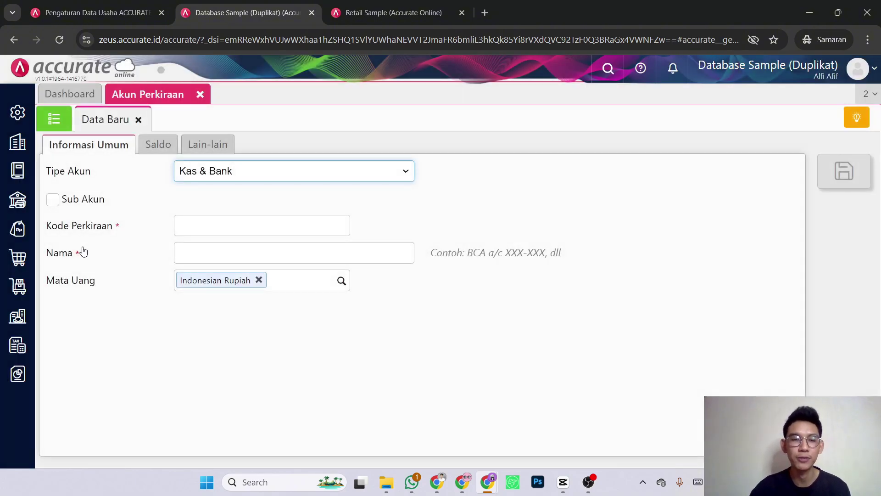
pyautogui.click(200, 94)
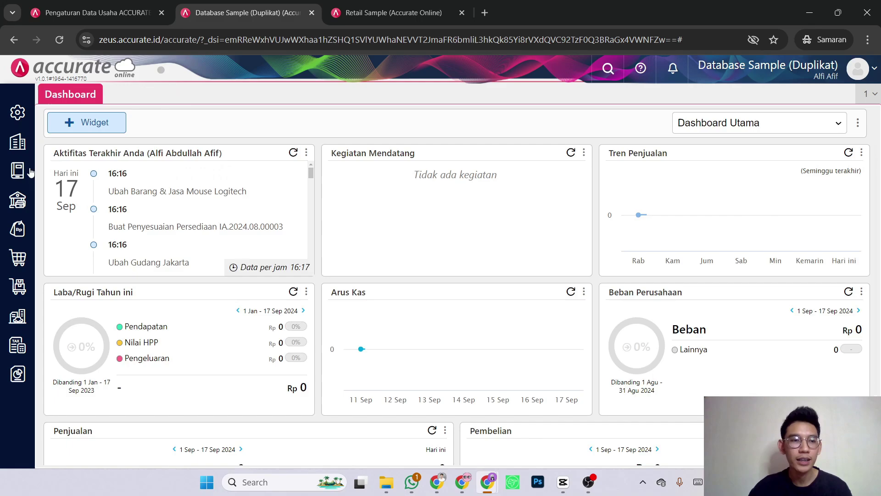
# Open a new payment (Pembayaran) record in the cash and bank module
pyautogui.click(11, 202)
pyautogui.click(86, 263)
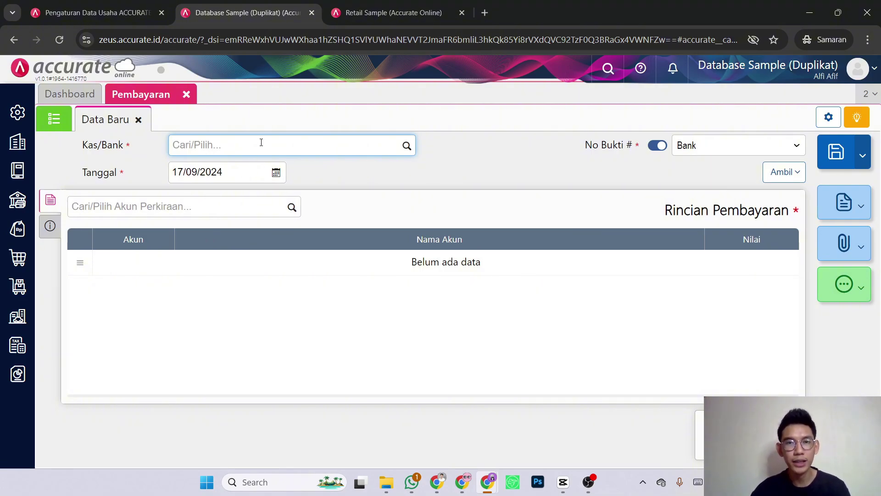
pyautogui.write('Beban ')
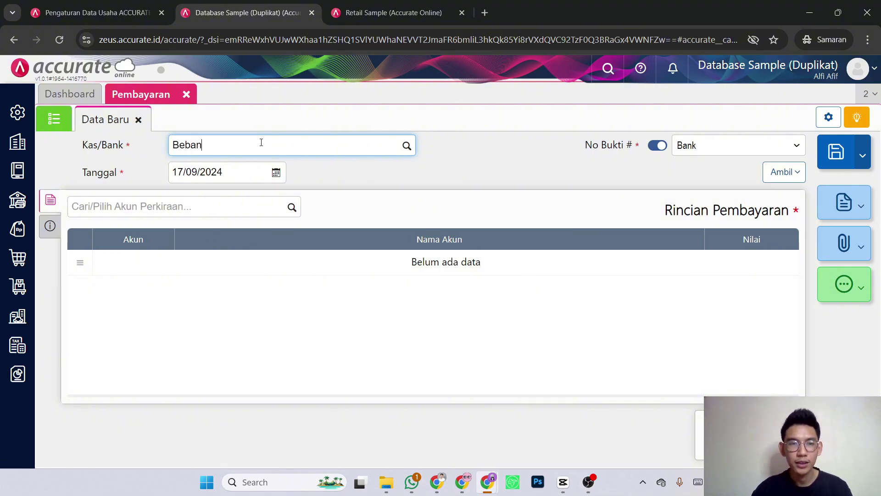
pyautogui.write('lis')
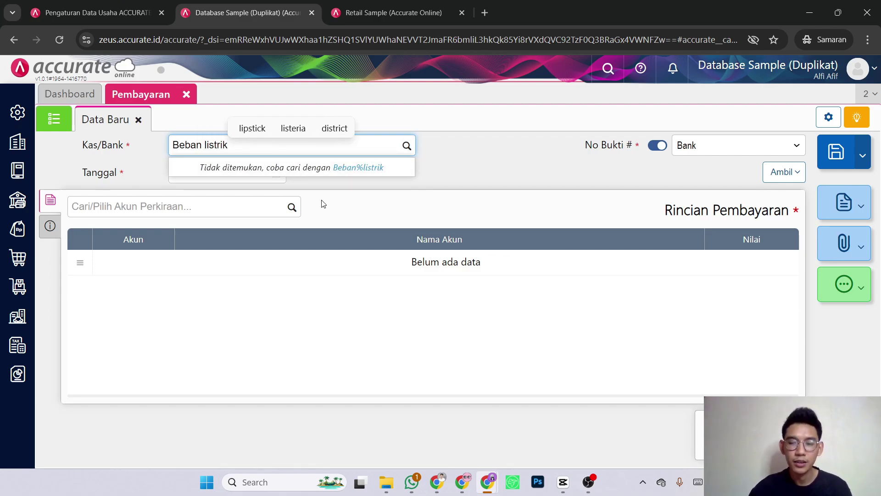
pyautogui.write('trik')
pyautogui.press('BackSpace')
pyautogui.press('BackSpace')
pyautogui.press('BackSpace')
pyautogui.press('BackSpace')
pyautogui.press('BackSpace')
pyautogui.press('BackSpace')
pyautogui.press('BackSpace')
pyautogui.press('BackSpace')
pyautogui.press('BackSpace')
pyautogui.press('BackSpace')
pyautogui.press('BackSpace')
pyautogui.press('BackSpace')
pyautogui.press('BackSpace')
# Set the payment's cash/bank account (Kas/Bank) to Bank BCA
pyautogui.write('Bank')
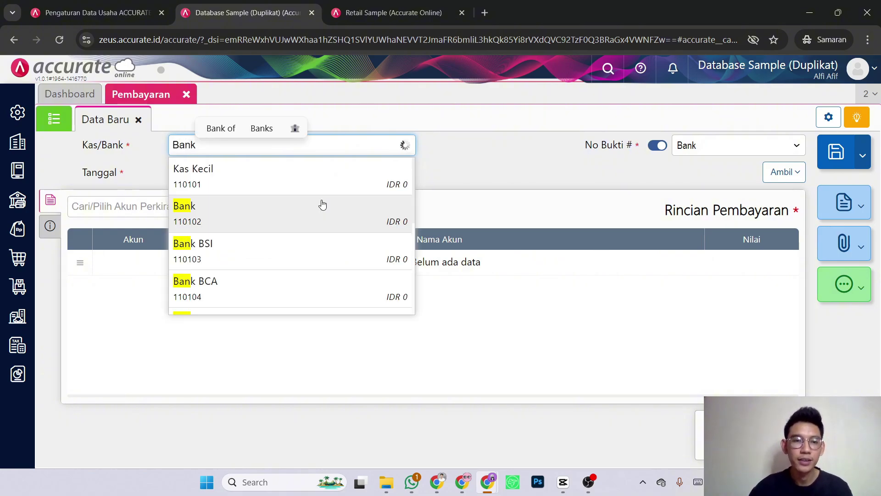
pyautogui.scroll(-1, 295, 299)
pyautogui.click(275, 257)
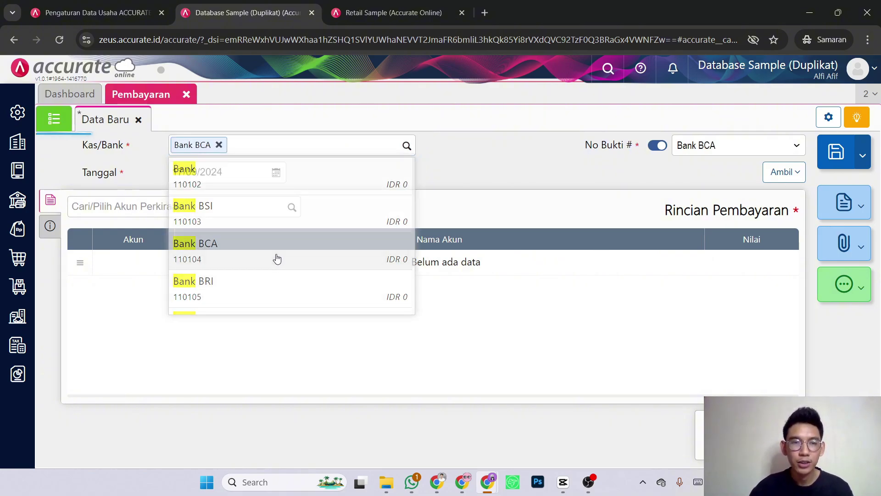
# Add the Beban Listrik expense account to the payment details with a value of Rp 50.000
pyautogui.click(203, 209)
pyautogui.write('be')
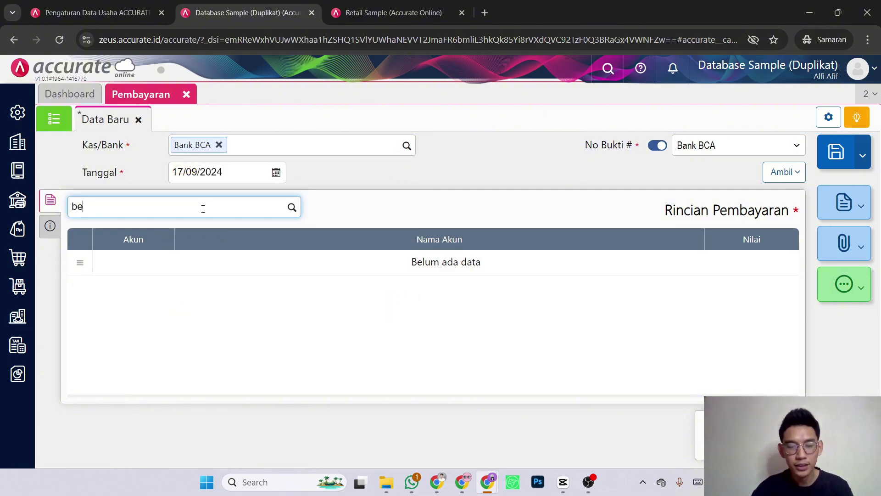
pyautogui.write('ban listrik')
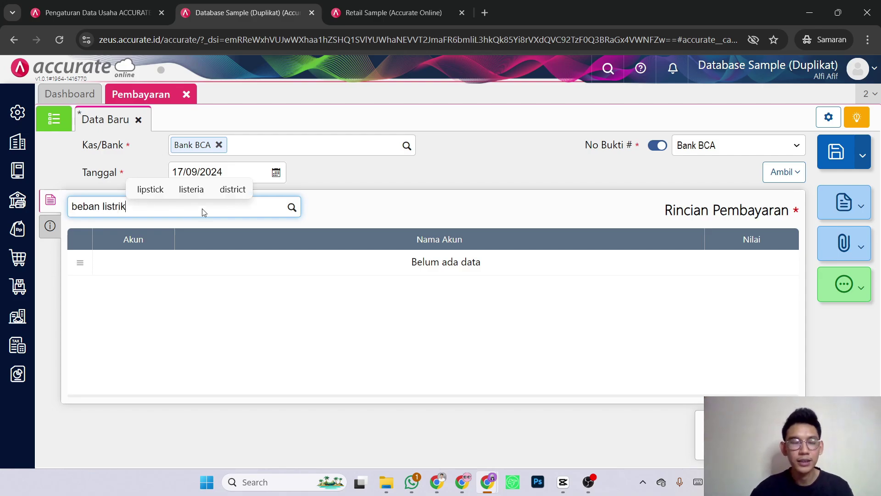
pyautogui.click(208, 242)
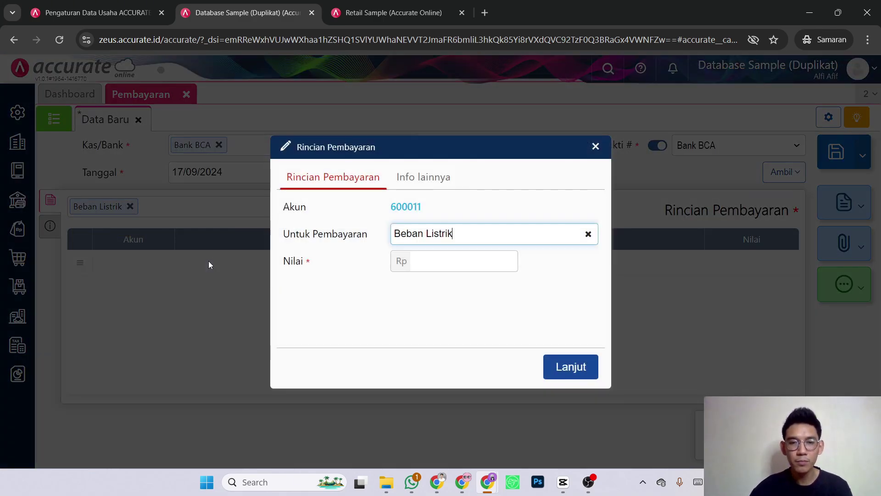
pyautogui.click(450, 260)
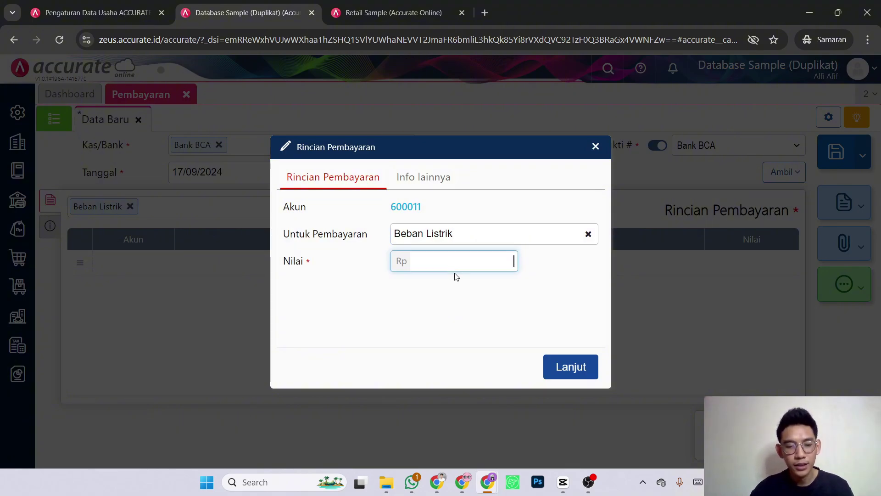
pyautogui.write('5.000')
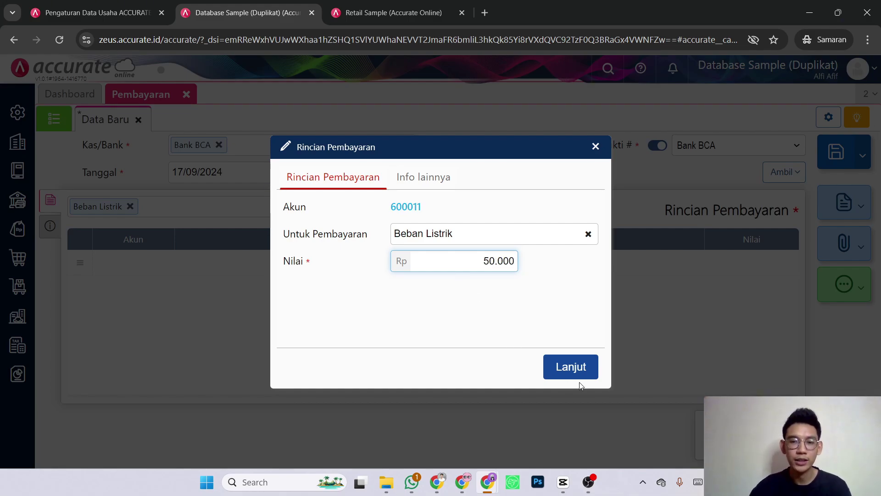
pyautogui.click(573, 372)
# Set the payment's branch (Cabang) to Jakarta in its additional information and save the payment
pyautogui.click(51, 228)
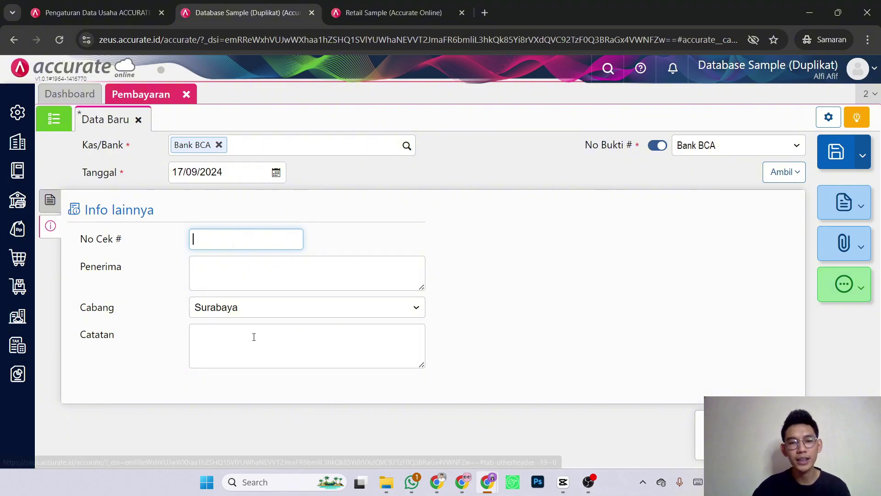
pyautogui.click(340, 309)
pyautogui.click(303, 343)
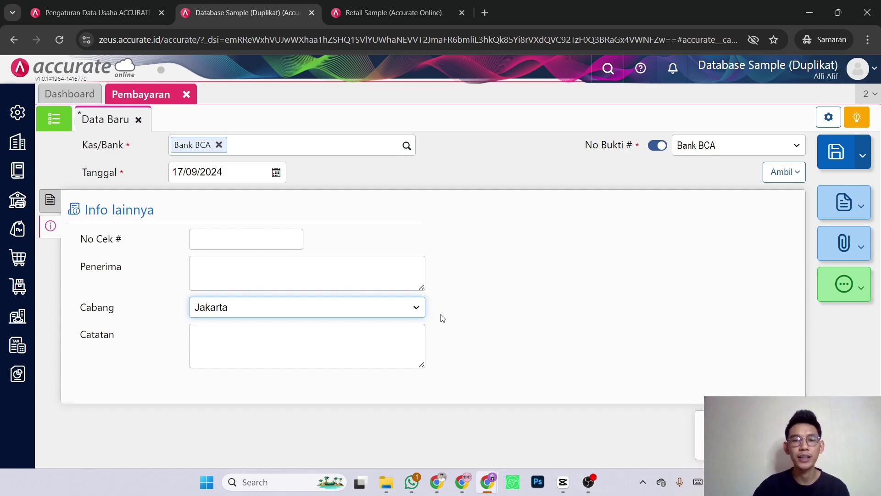
pyautogui.click(836, 152)
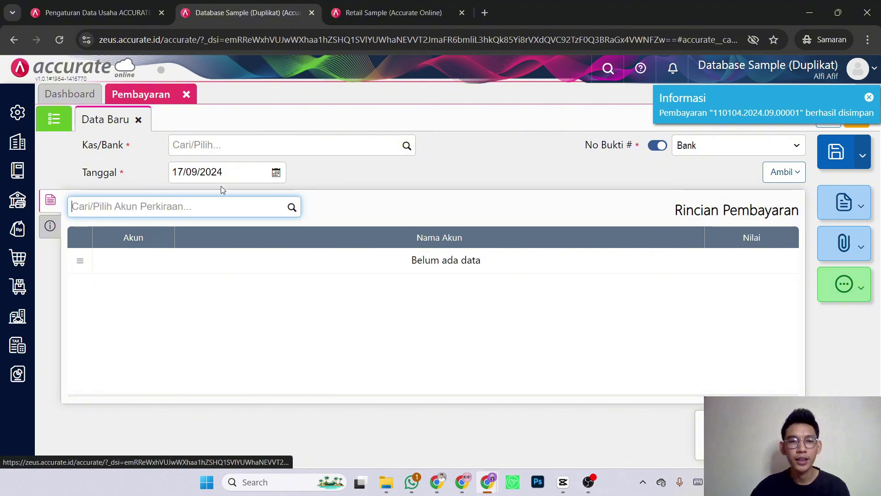
# Set the new payment's Kas/Bank to Bank BCA and add the Beban Listrik expense account with a value of Rp 80.000
pyautogui.click(405, 145)
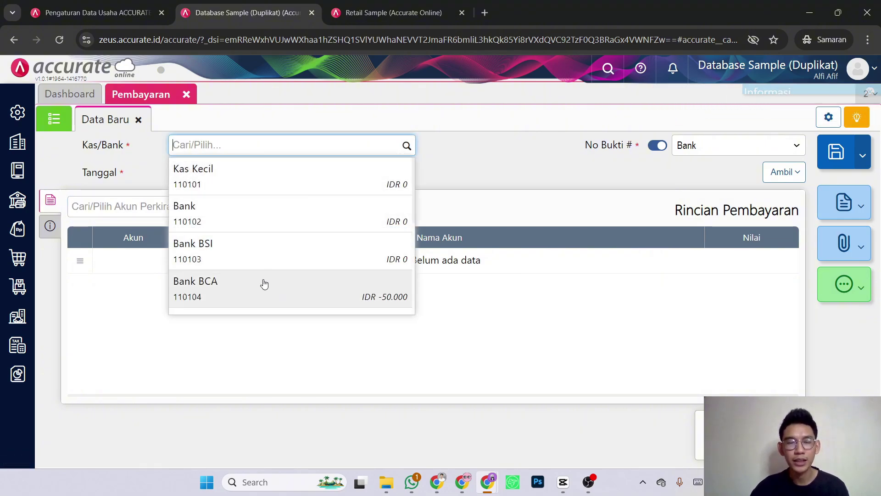
pyautogui.click(263, 287)
pyautogui.click(156, 206)
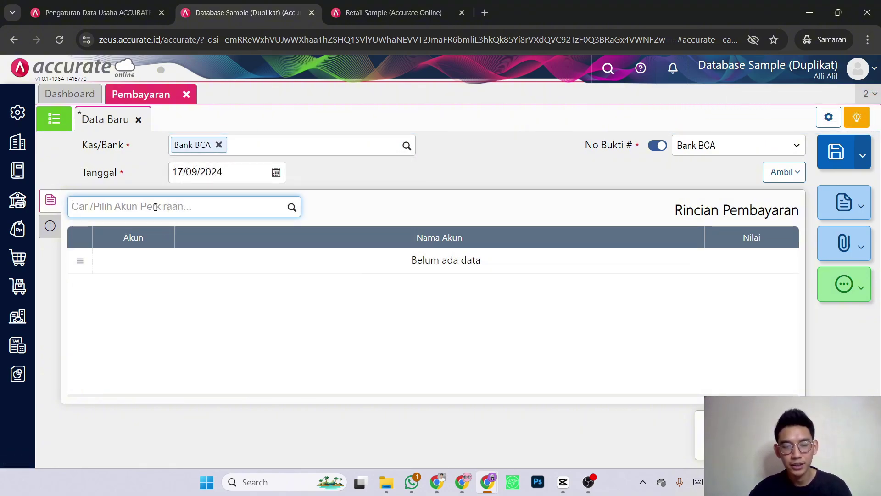
pyautogui.write('Beban list')
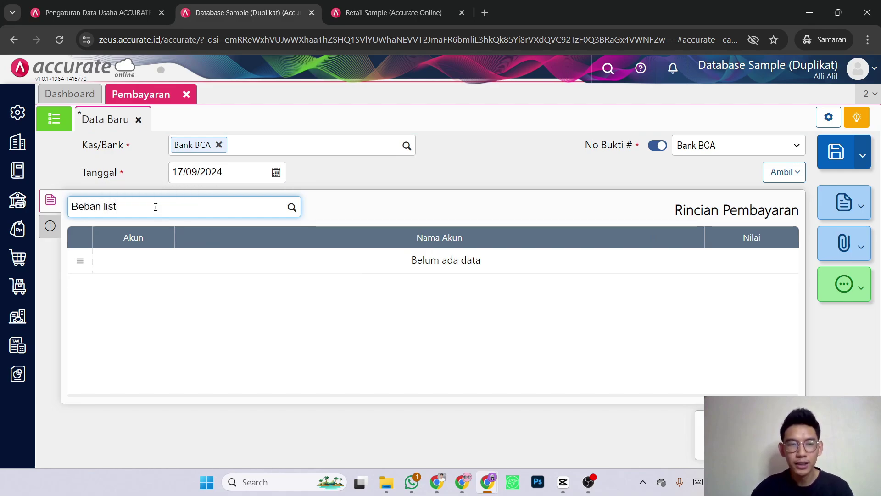
pyautogui.click(155, 239)
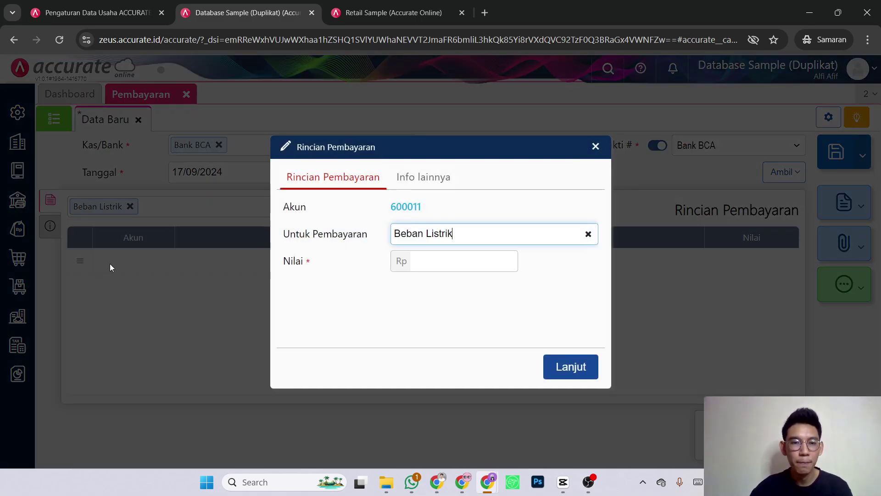
pyautogui.click(490, 265)
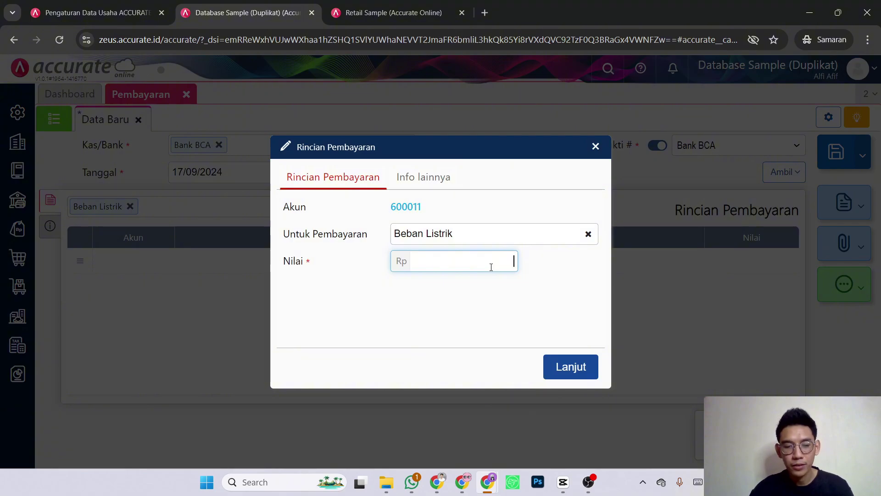
pyautogui.write('8.000')
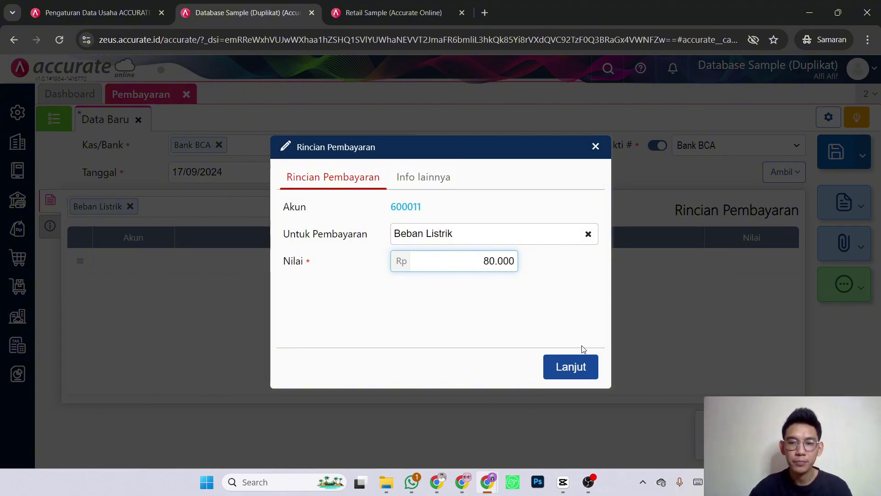
pyautogui.click(574, 364)
# Check that the payment's additional information assigns it to the Surabaya branch, save it, and close the Pembayaran module
pyautogui.click(50, 226)
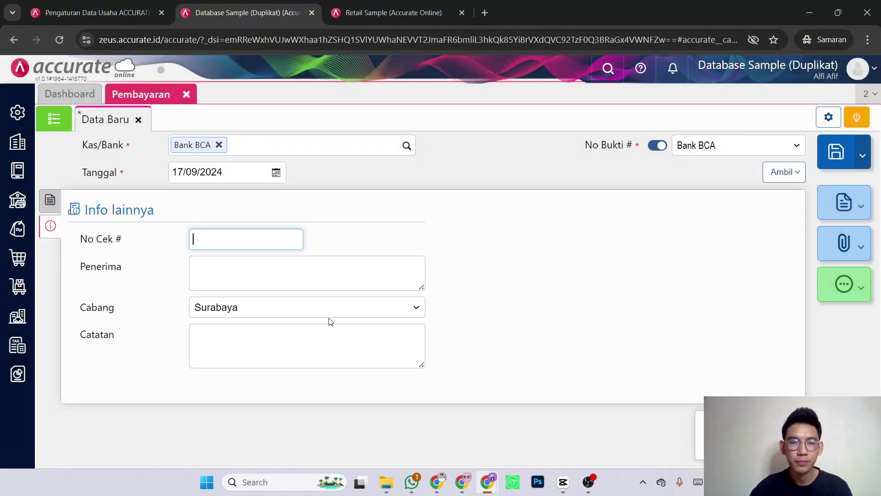
pyautogui.click(835, 153)
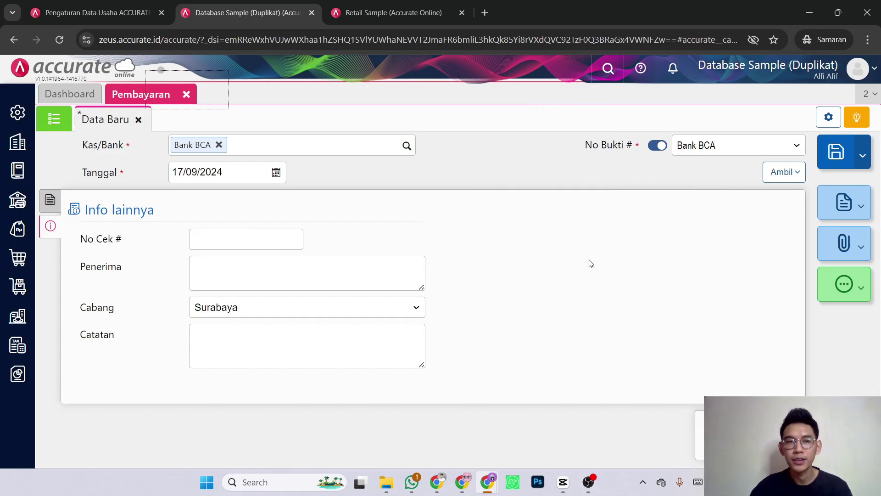
pyautogui.click(186, 95)
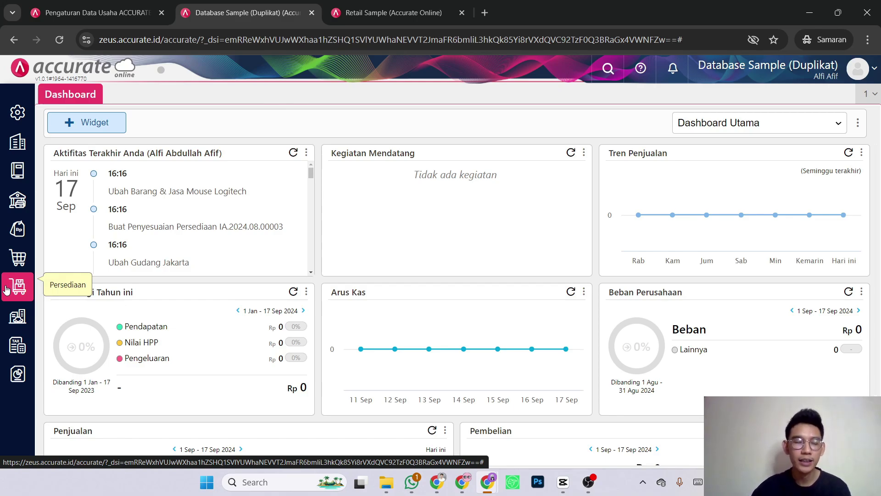
# Generate the Laba/Rugi Cabang financial report for the Surabaya and Jakarta branches from 01/09/2024 to 17/09/2024
pyautogui.click(10, 384)
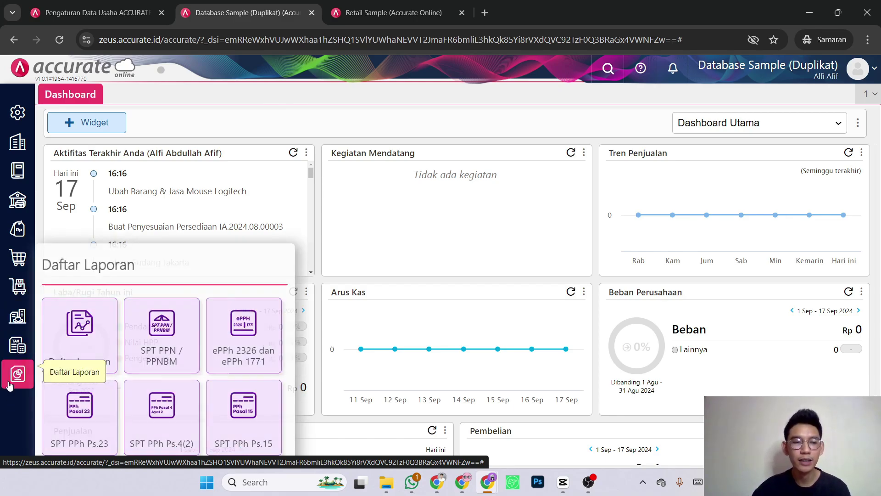
pyautogui.click(62, 328)
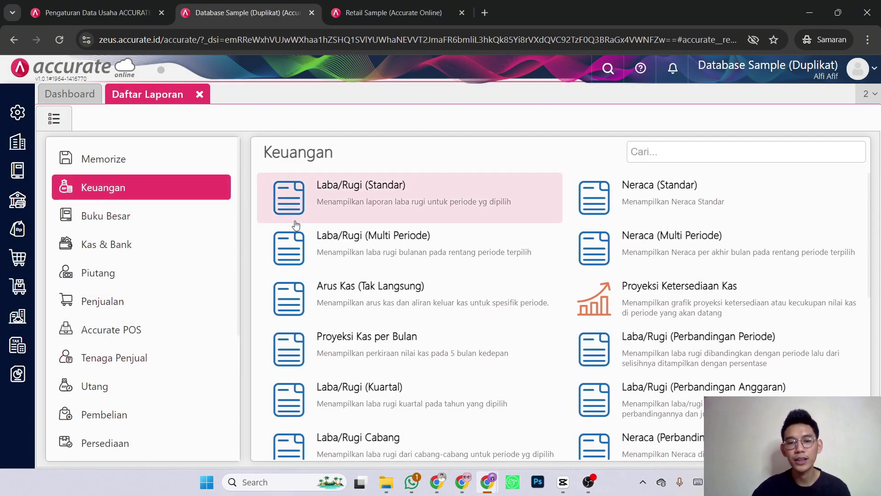
pyautogui.scroll(-3, 348, 316)
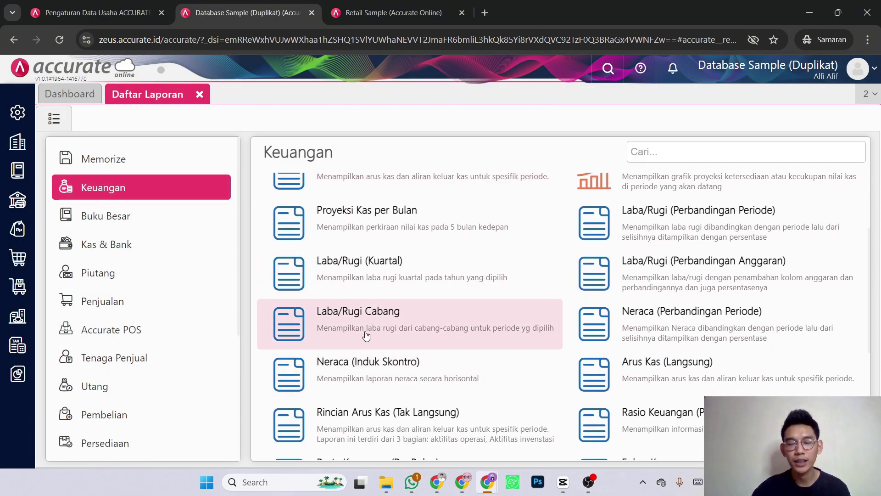
pyautogui.click(372, 323)
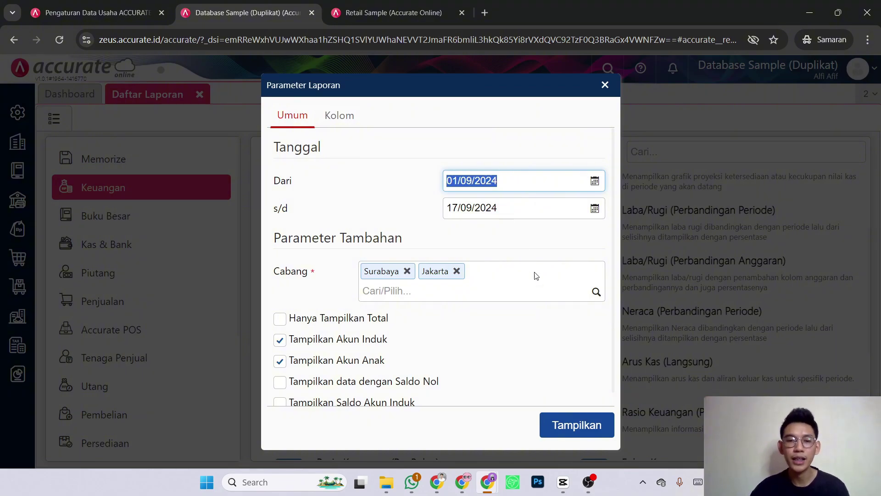
pyautogui.click(571, 426)
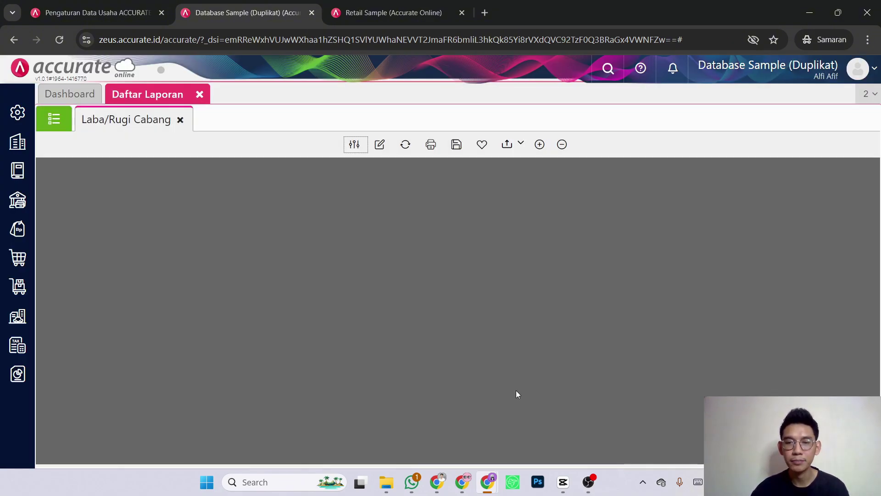
# Examine the Surabaya branch's sales, cost of goods, gross profit, electricity expense and net profit in the Laba/Rugi Cabang report
pyautogui.scroll(-2, 433, 361)
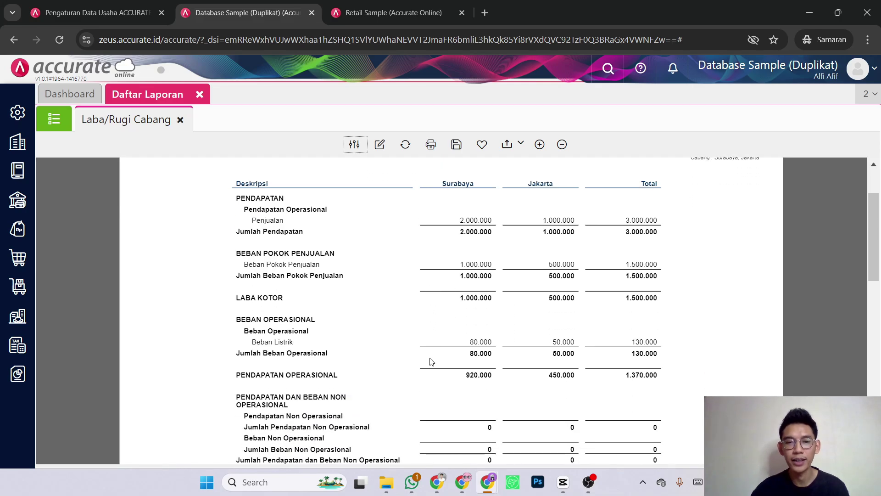
pyautogui.scroll(2, 430, 356)
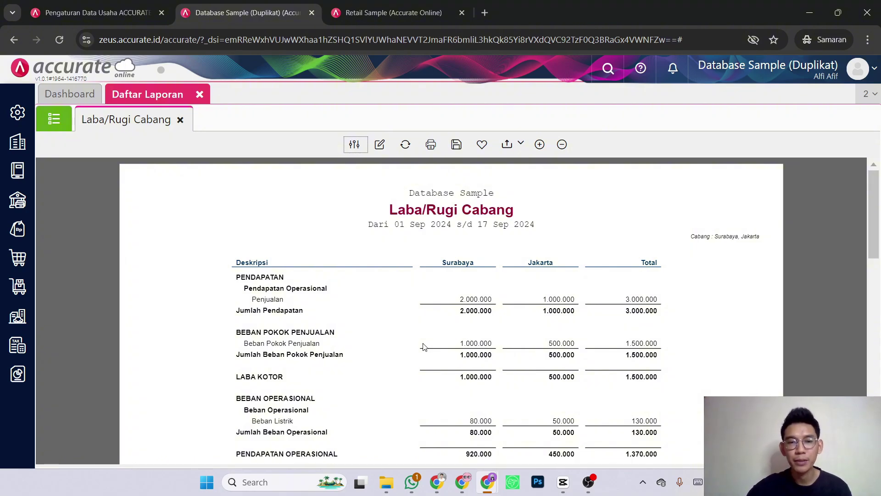
pyautogui.scroll(-5, 453, 367)
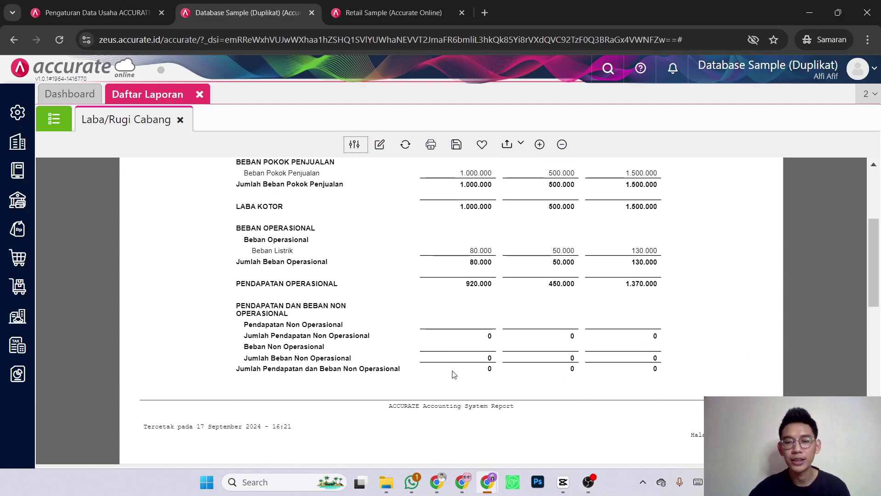
pyautogui.scroll(5, 452, 363)
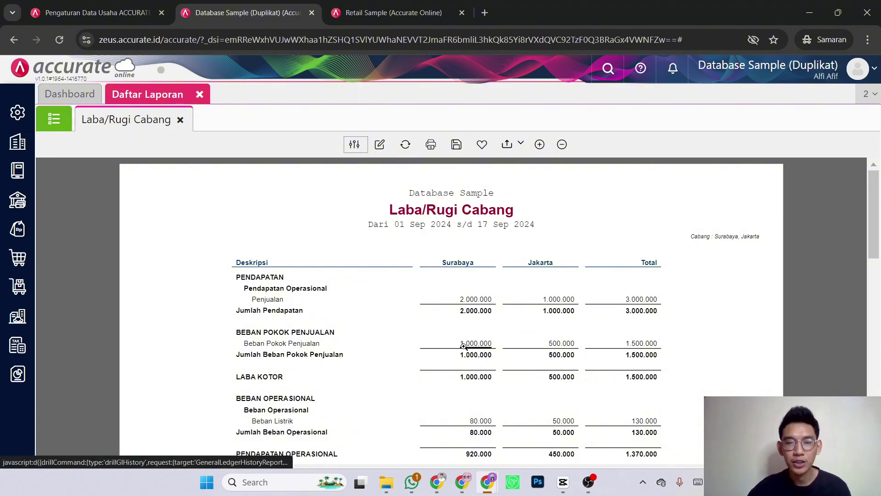
pyautogui.scroll(-2, 445, 383)
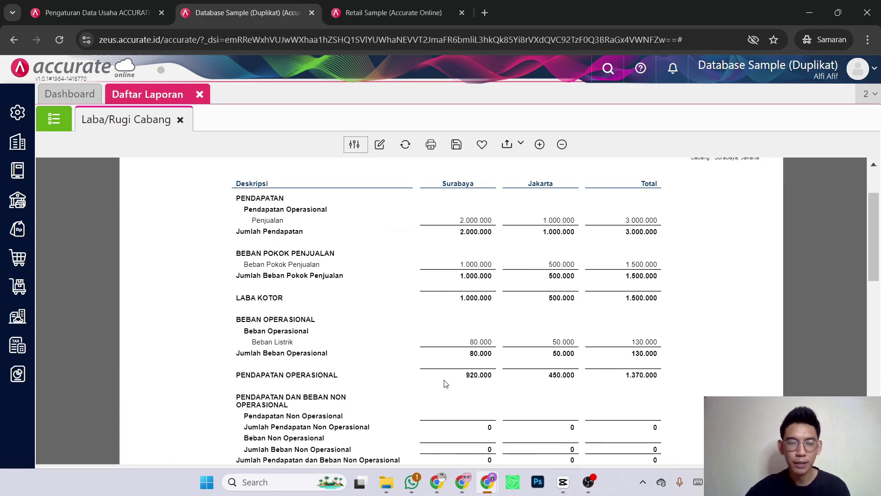
pyautogui.scroll(-6, 444, 386)
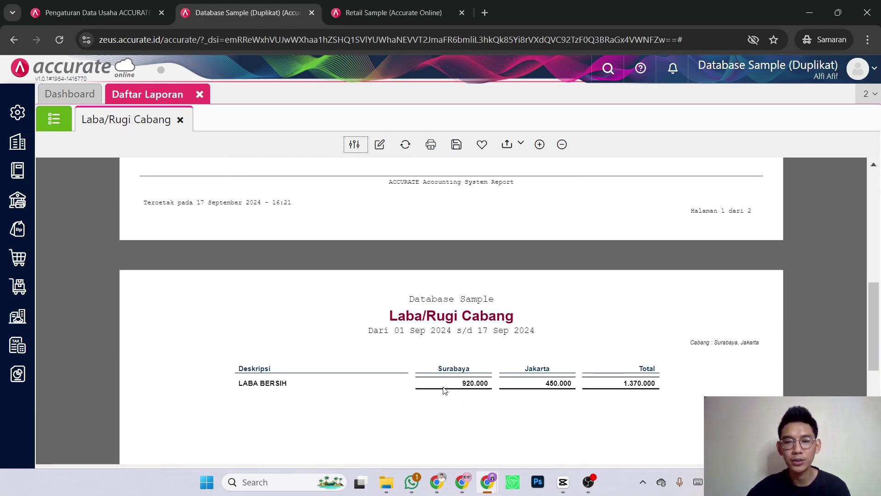
pyautogui.scroll(6, 458, 386)
pyautogui.scroll(2, 458, 389)
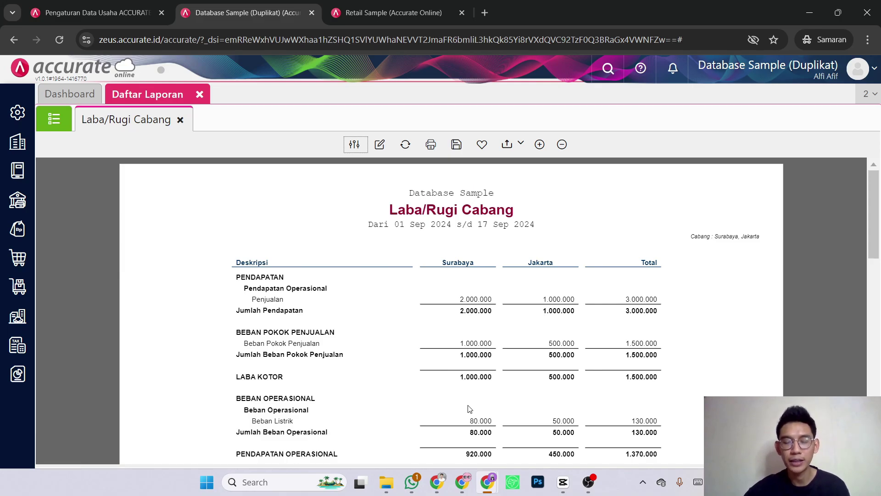
pyautogui.scroll(-8, 468, 409)
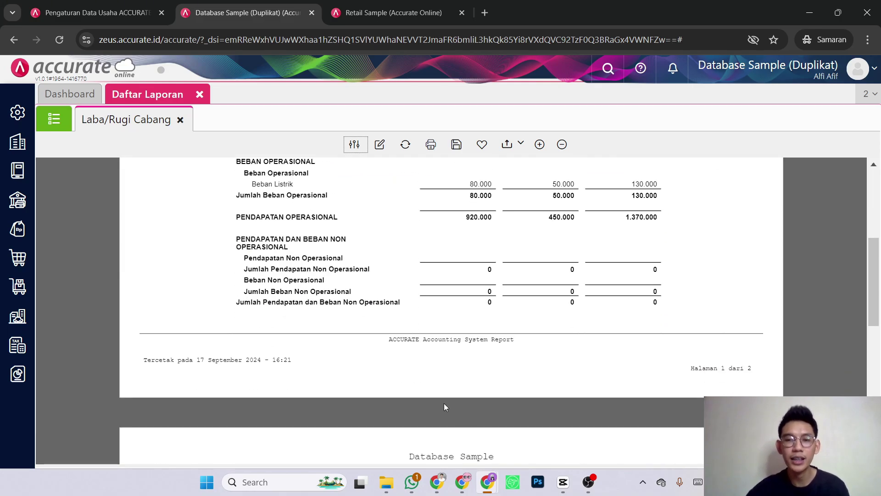
# Examine the Jakarta branch's revenue, cost of goods, electricity expense and operating income in the branch profit and loss report
pyautogui.scroll(10, 419, 411)
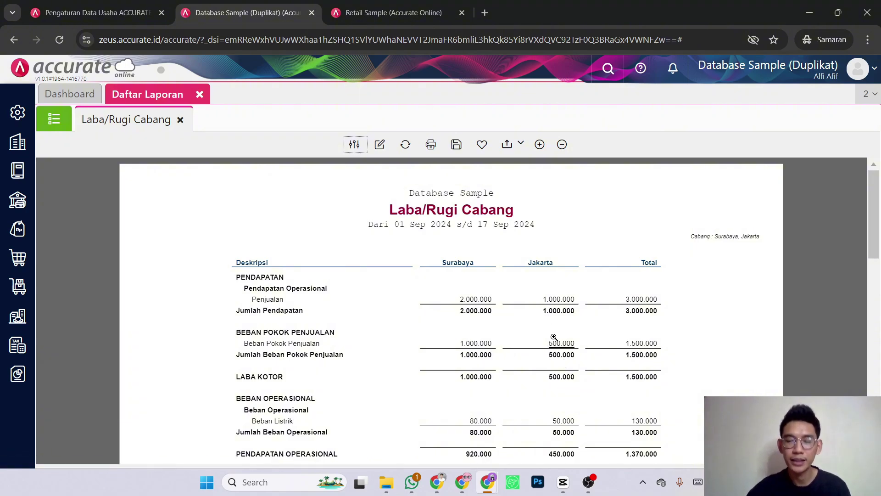
pyautogui.scroll(-5, 550, 367)
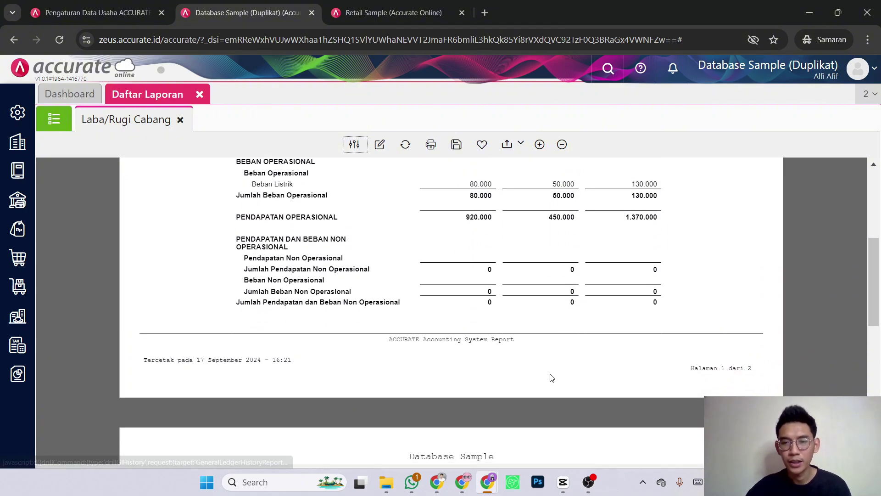
pyautogui.scroll(2, 549, 366)
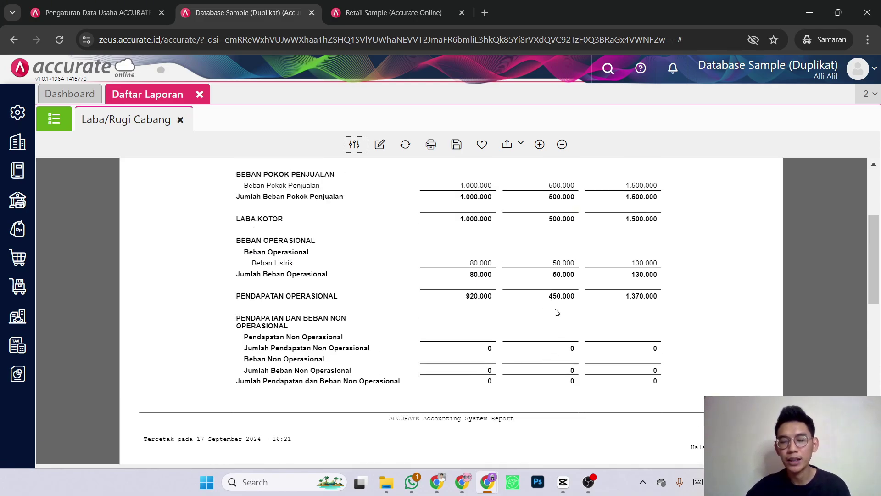
pyautogui.scroll(2, 557, 312)
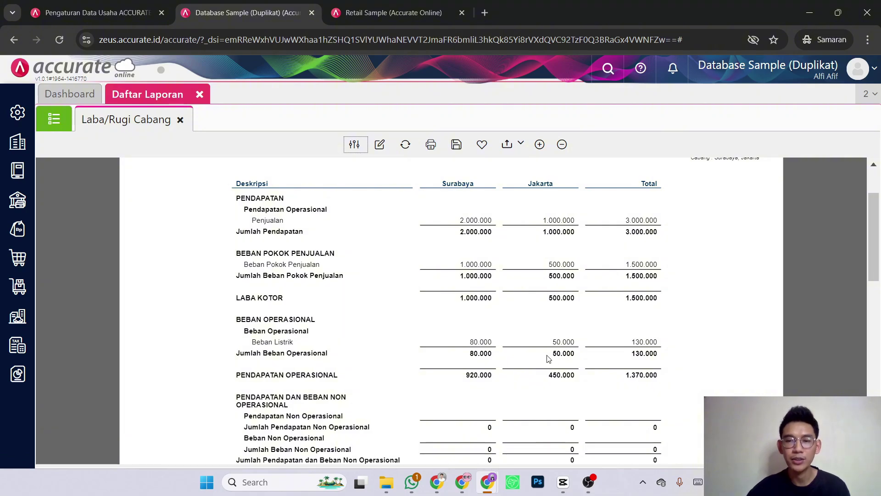
pyautogui.scroll(2, 556, 362)
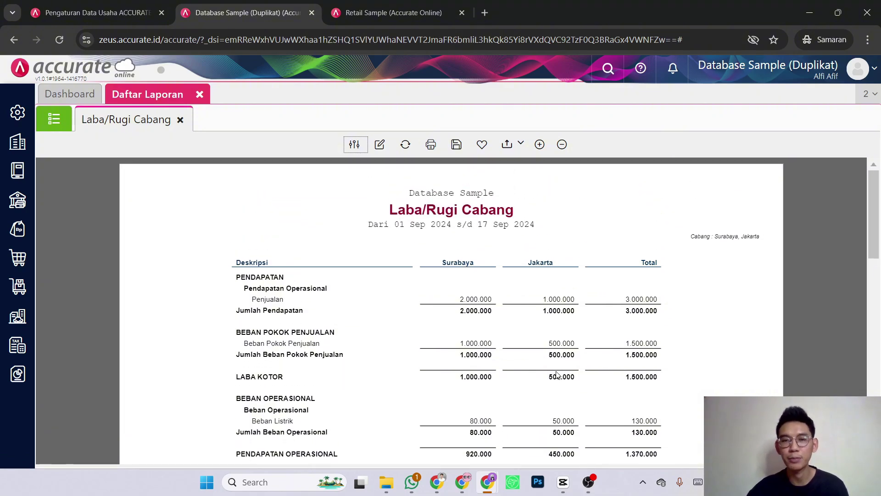
pyautogui.scroll(-2, 549, 363)
pyautogui.scroll(2, 548, 362)
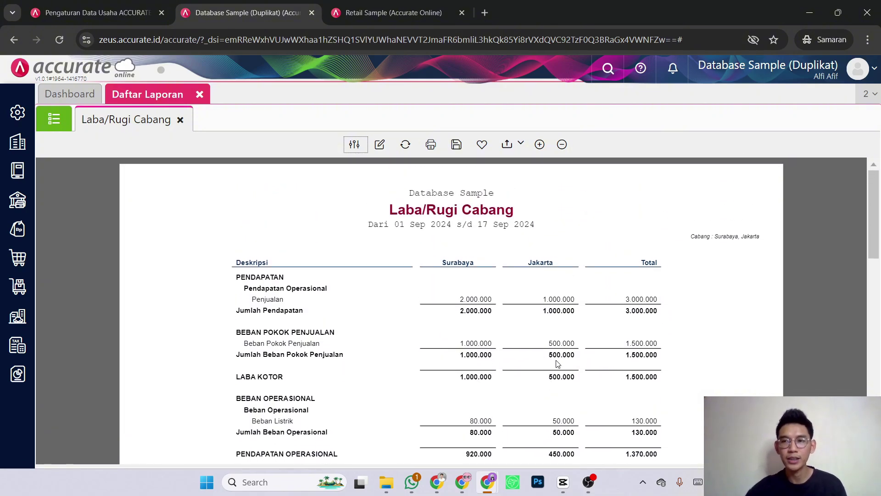